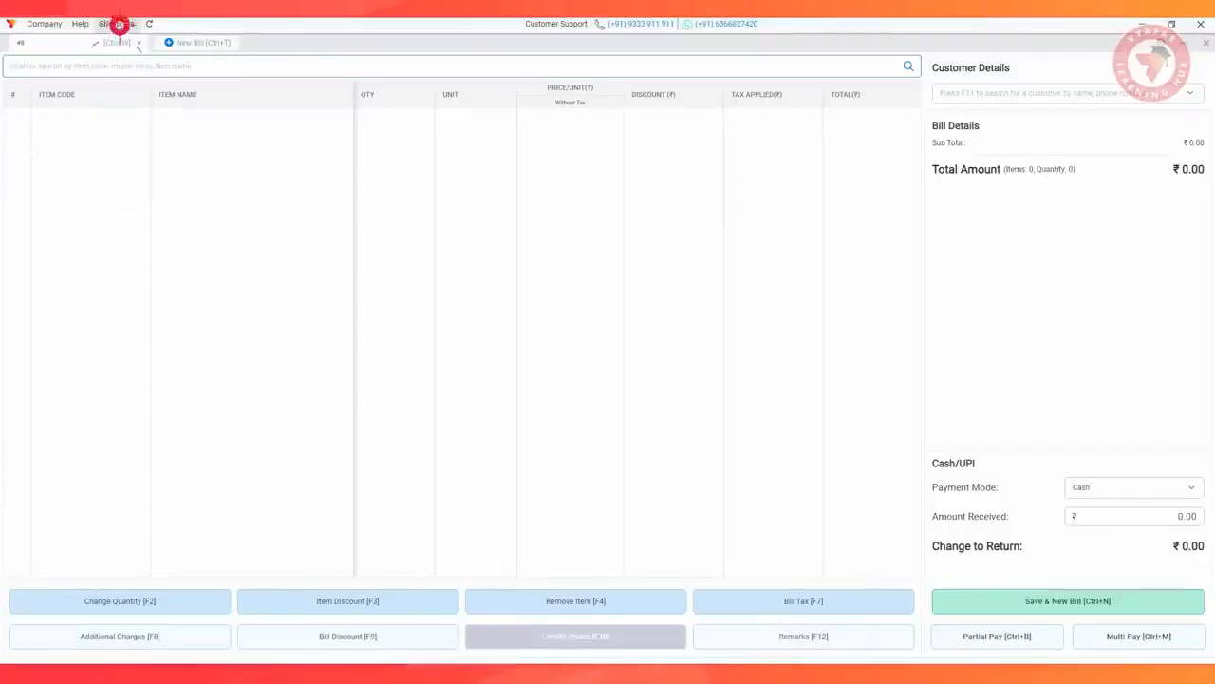
Review the POS keyboard shortcuts list, close it, and minimise and reopen the PoS billing screen
{"action": "left_click", "coordinate": [116, 23]}
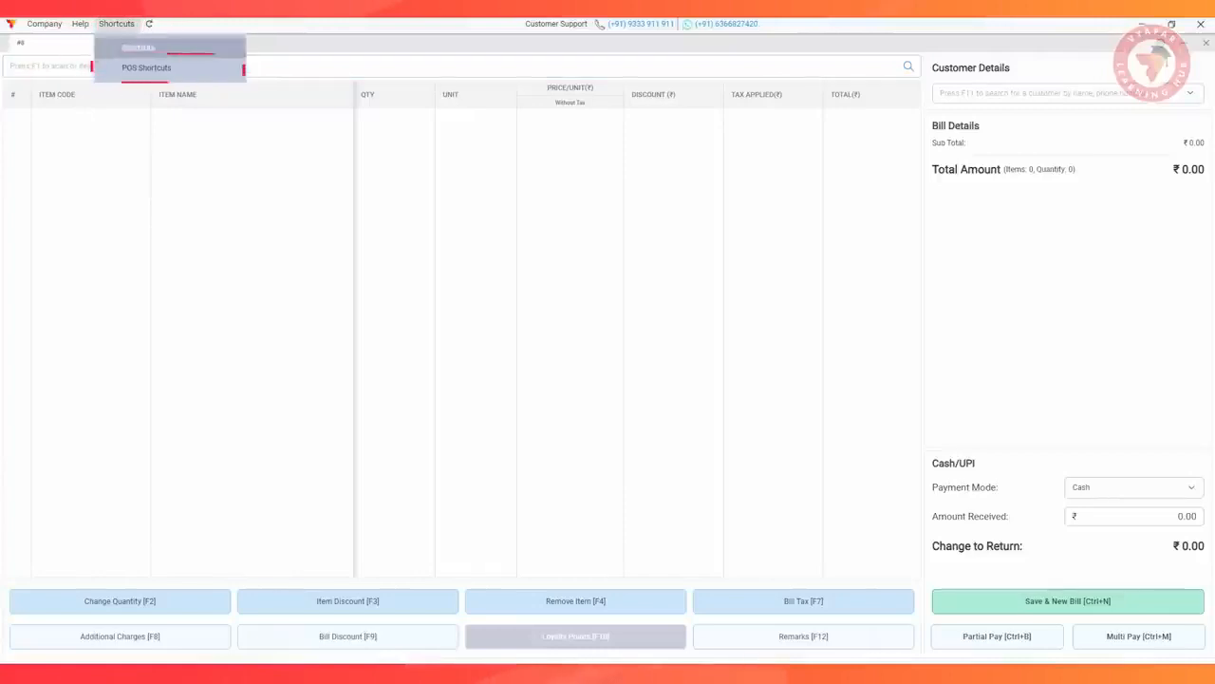
{"action": "left_click", "coordinate": [147, 67]}
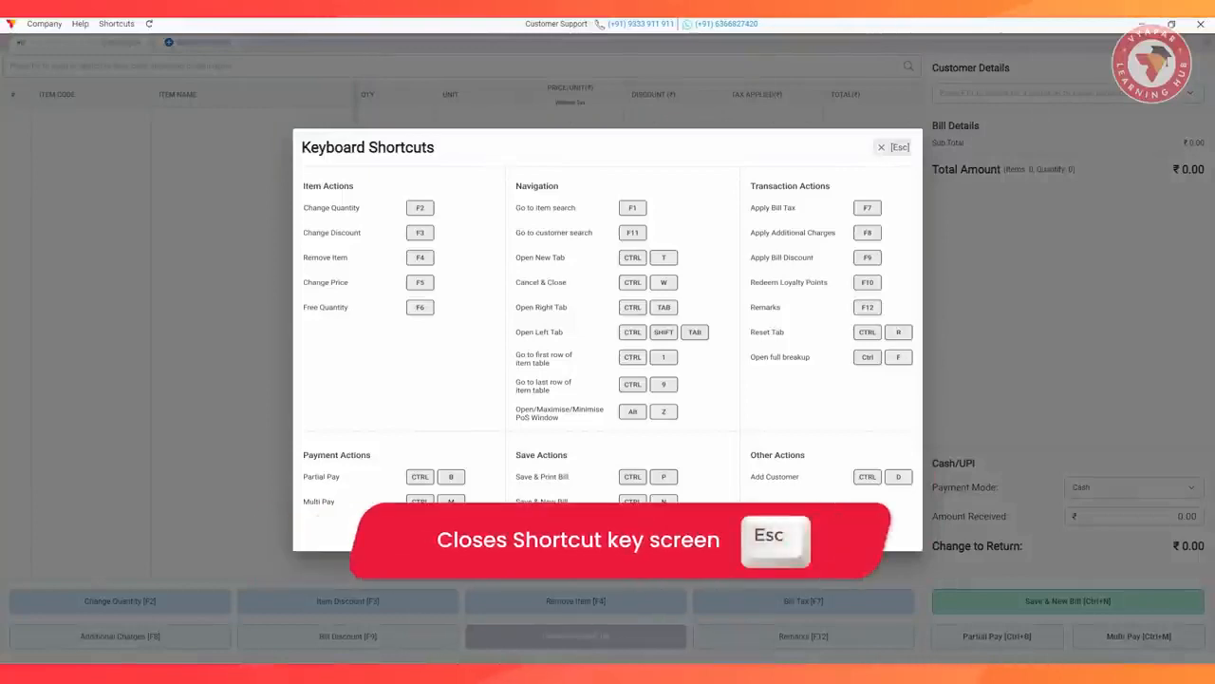
{"action": "key", "text": "Escape"}
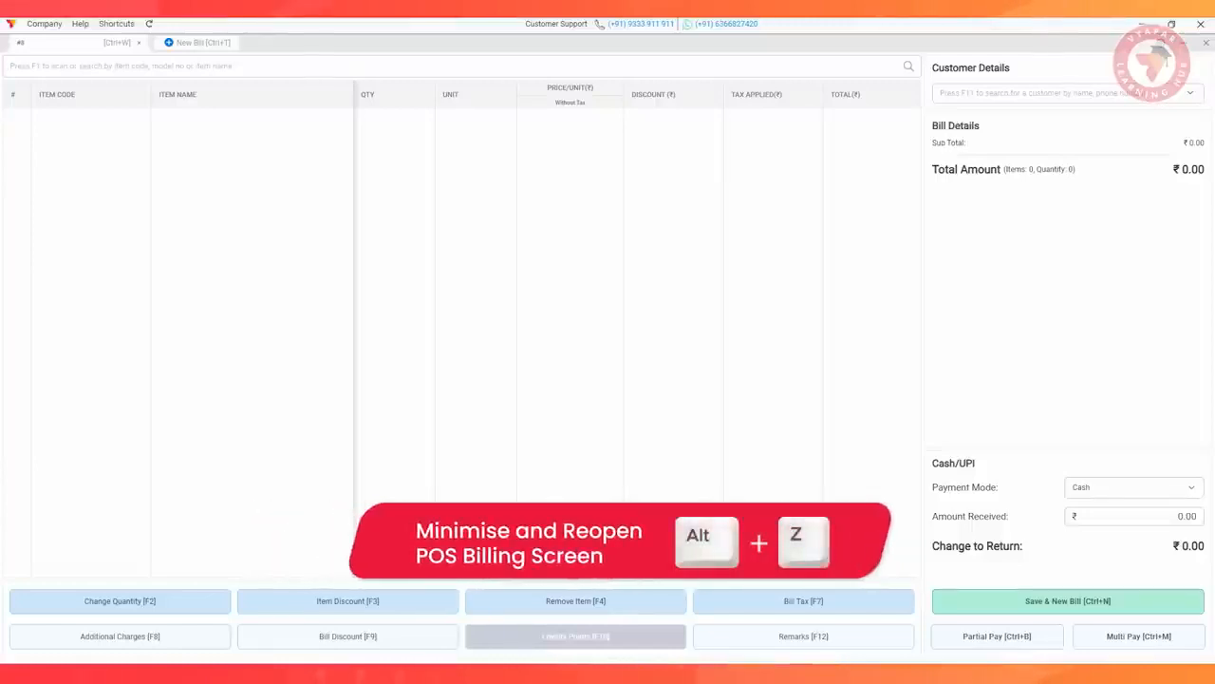
{"action": "key", "text": "alt+z"}
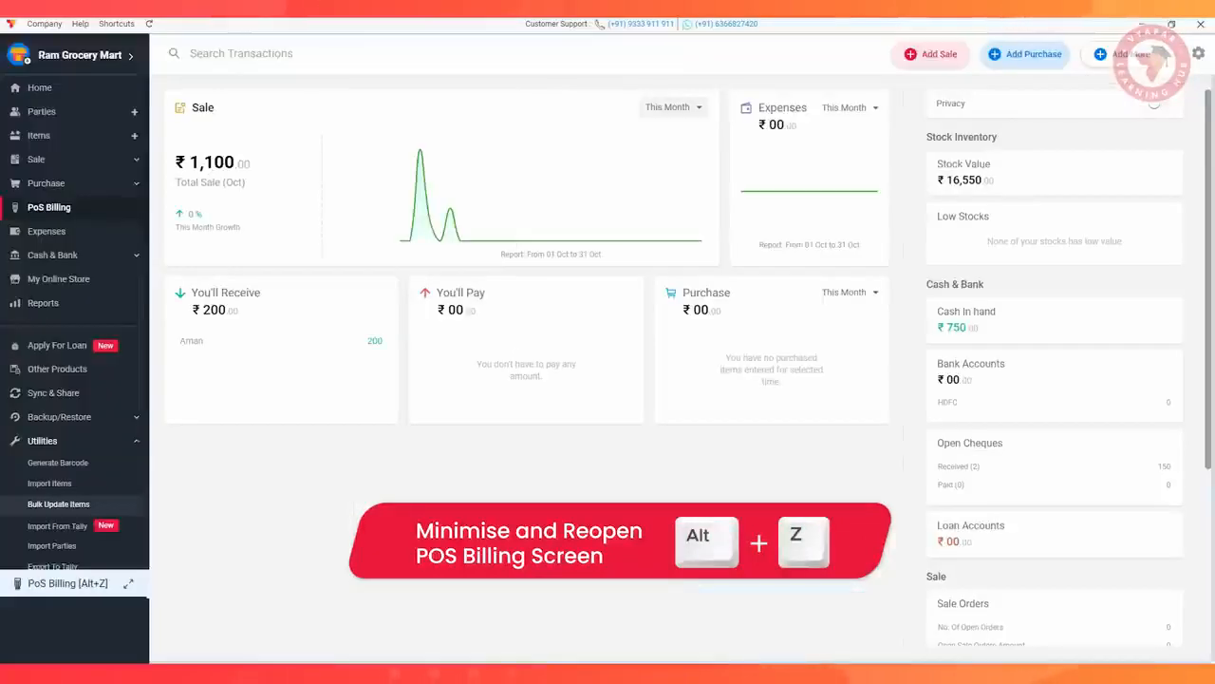
{"action": "key", "text": "alt+z"}
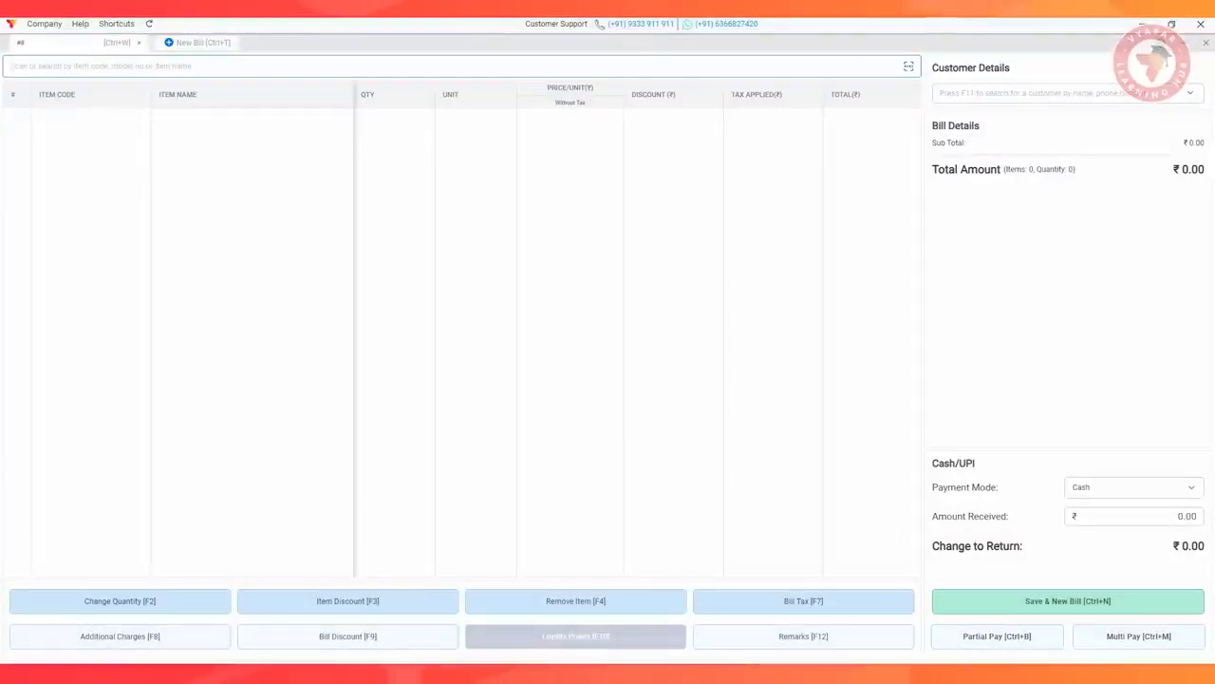
Search for cheez and quick-add it to the bill as a new item priced at ₹55 including tax
{"action": "left_click", "coordinate": [101, 66]}
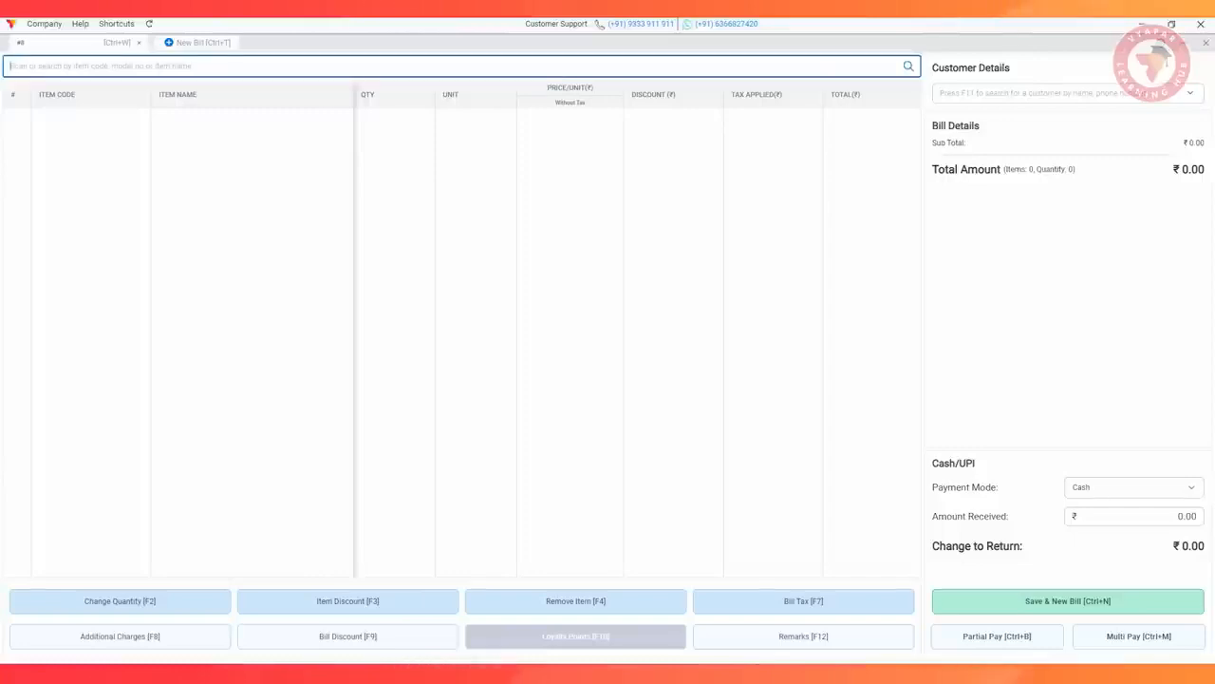
{"action": "type", "text": "c"}
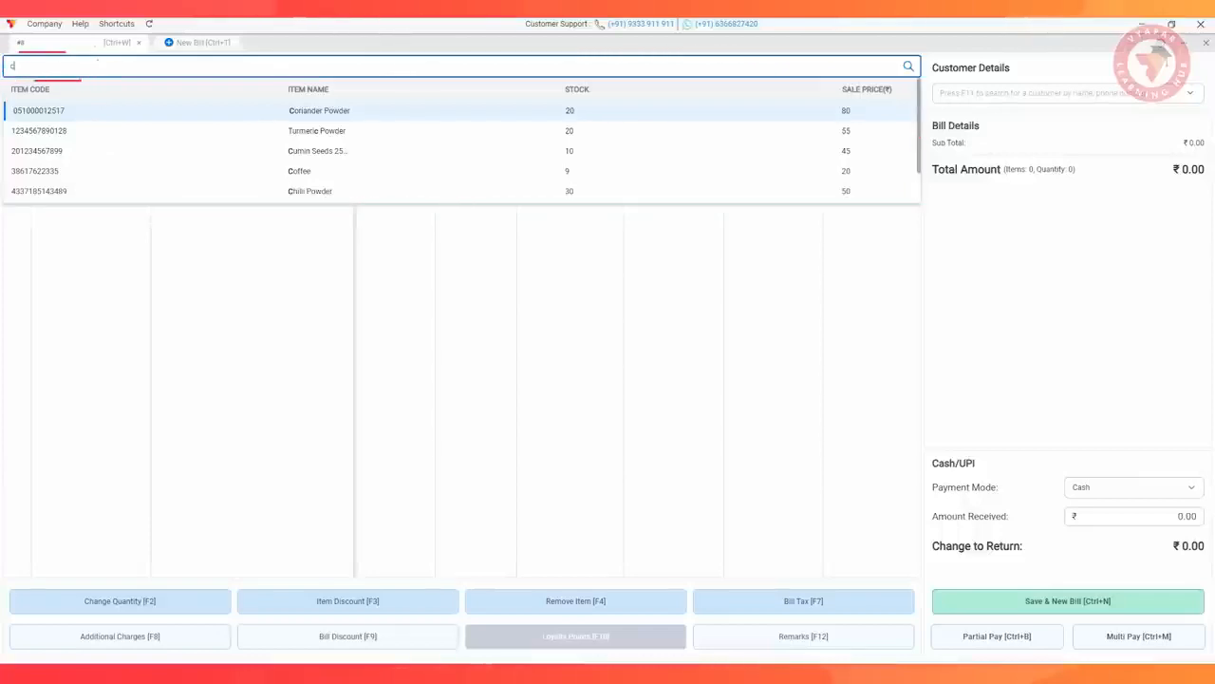
{"action": "type", "text": "heez"}
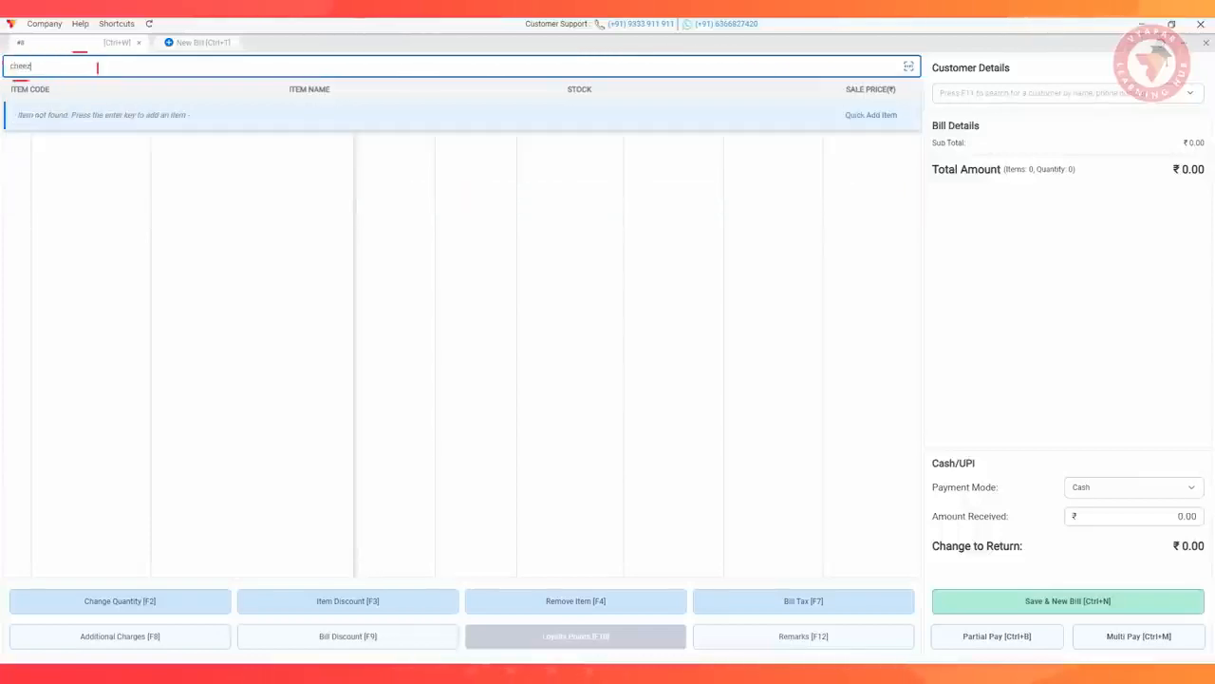
{"action": "key", "text": "Return"}
{"action": "left_click", "coordinate": [554, 370]}
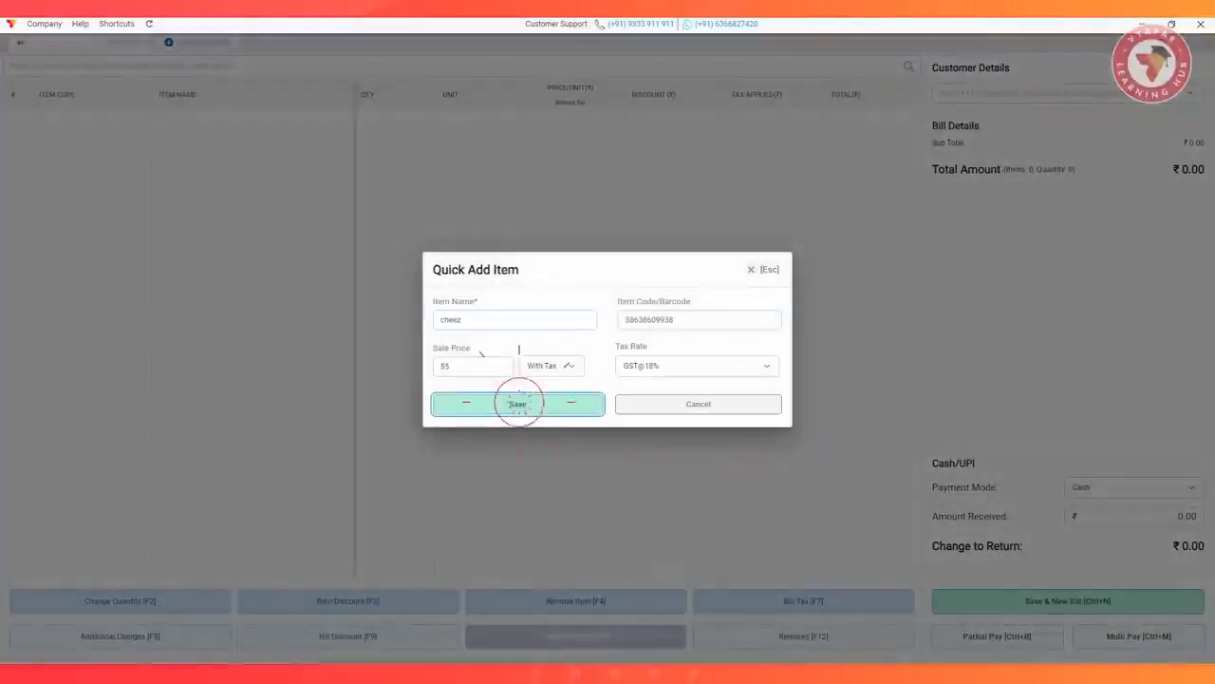
{"action": "left_click", "coordinate": [519, 401]}
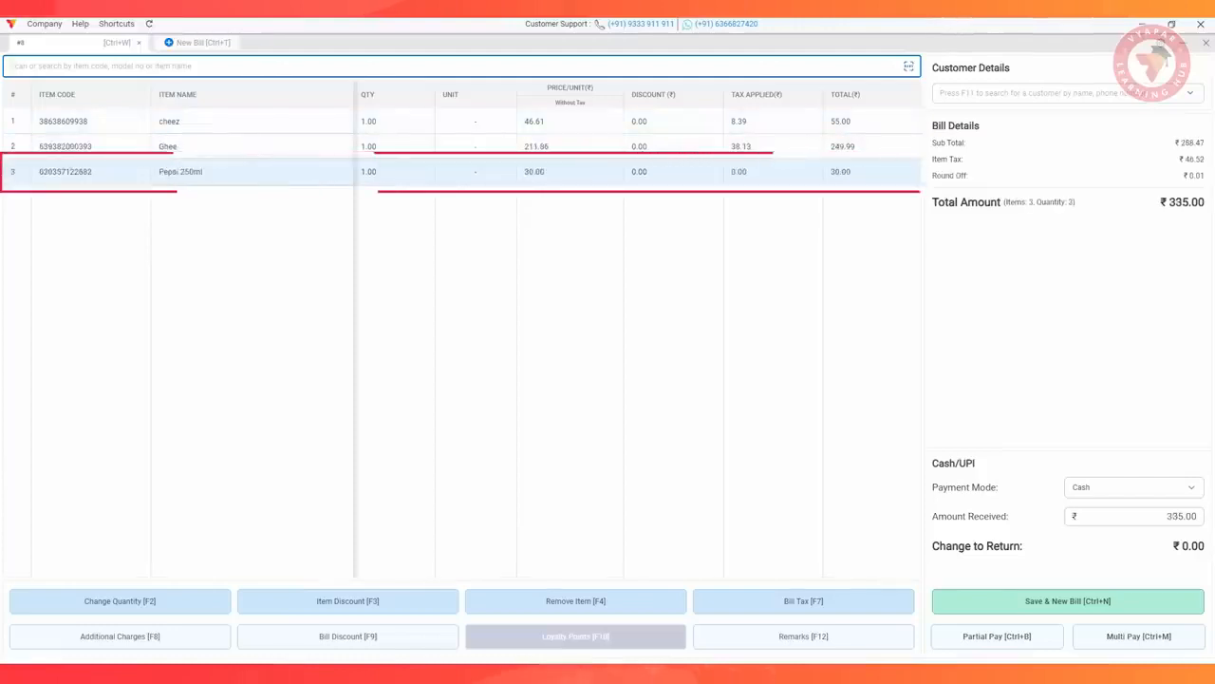
{"action": "type", "text": "020357122682"}
{"action": "key", "text": "Return"}
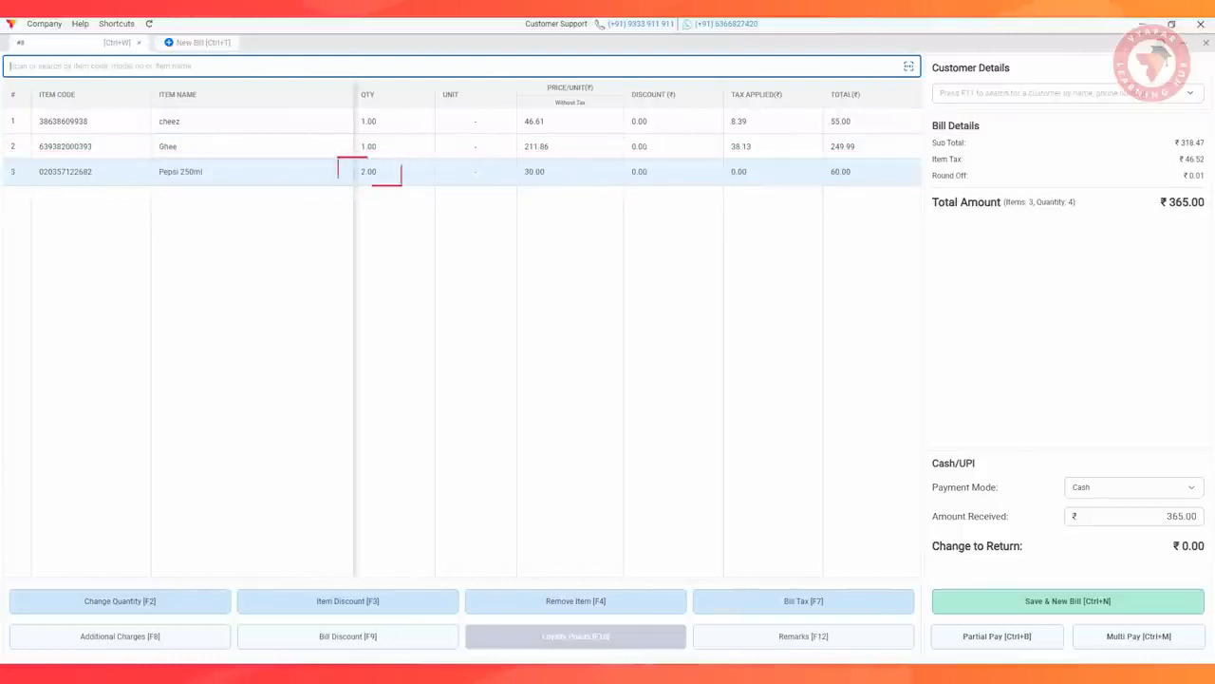
{"action": "type", "text": "020357122682"}
{"action": "key", "text": "Return"}
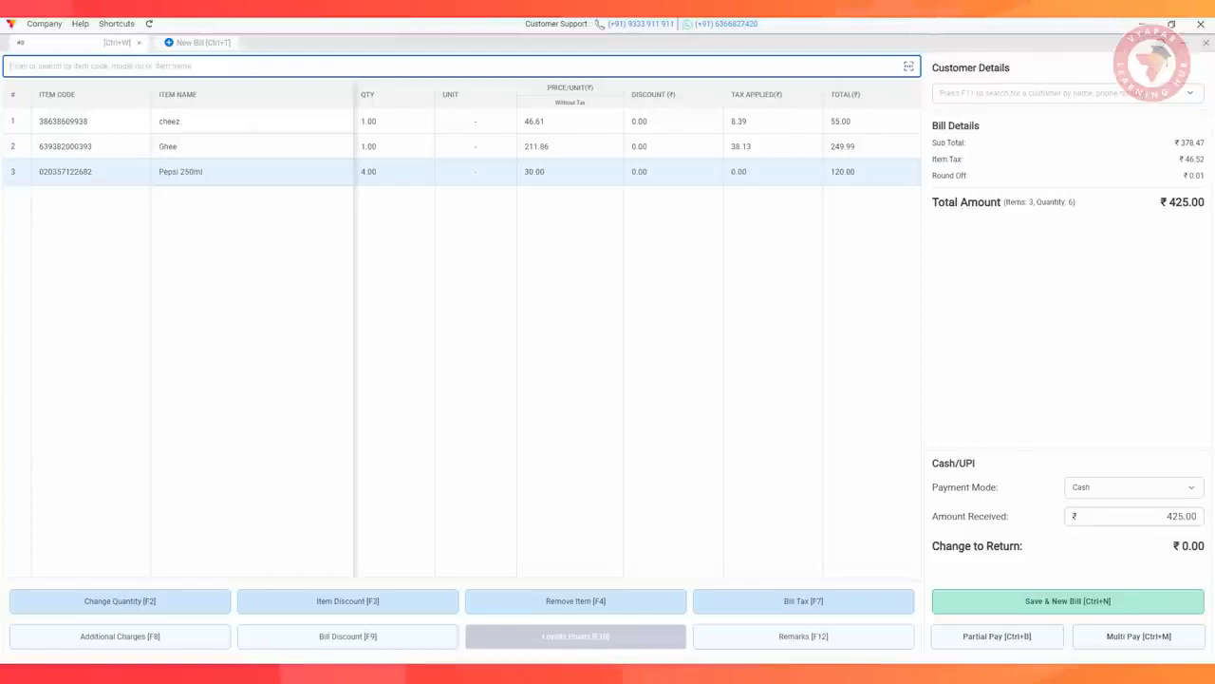
{"action": "type", "text": "VAI1234123457"}
{"action": "key", "text": "Return"}
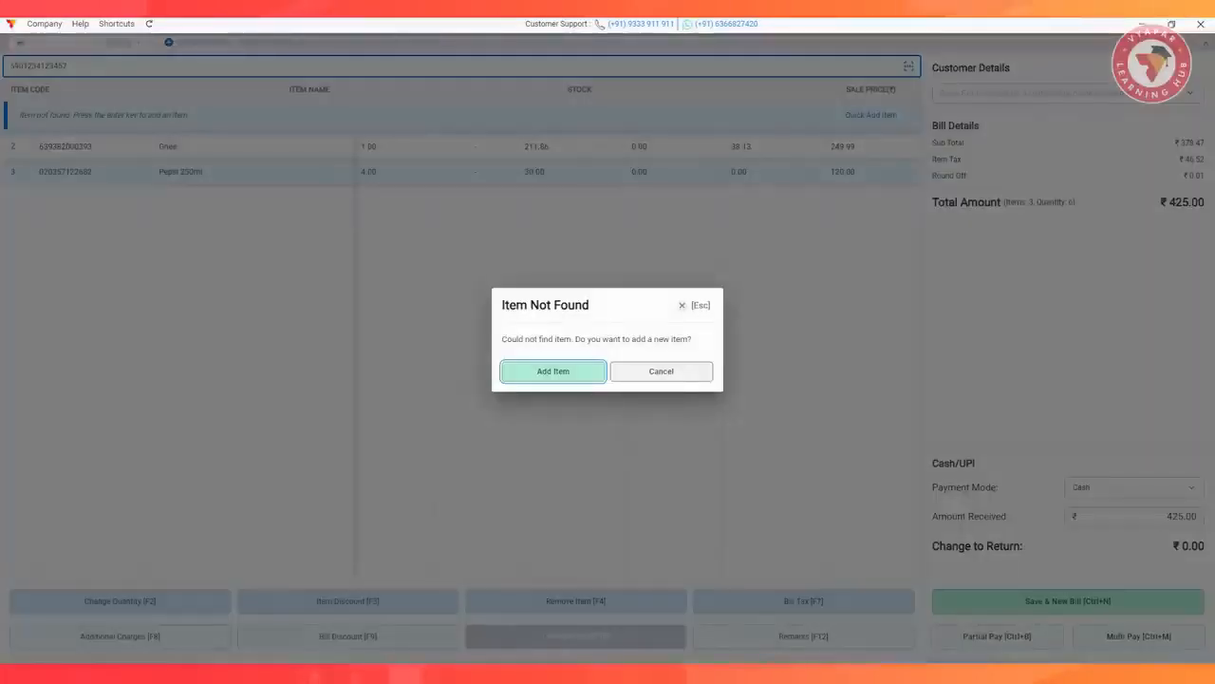
{"action": "key", "text": "Return"}
Name the new item Refined Oil, set its sale price to 230 with tax and its tax rate to GST@18%, and save it
{"action": "type", "text": "Refined Oil"}
{"action": "key", "text": "Tab"}
{"action": "key", "text": "Tab"}
{"action": "type", "text": "230"}
{"action": "key", "text": "Tab"}
{"action": "key", "text": "Tab"}
{"action": "key", "text": "Down"}
{"action": "key", "text": "Down"}
{"action": "key", "text": "Down"}
{"action": "key", "text": "Down"}
{"action": "key", "text": "Down"}
{"action": "key", "text": "Down"}
{"action": "key", "text": "Down"}
{"action": "key", "text": "Down"}
{"action": "key", "text": "Down"}
{"action": "key", "text": "Down"}
{"action": "key", "text": "Down"}
{"action": "key", "text": "Down"}
{"action": "key", "text": "Return"}
{"action": "key", "text": "Tab"}
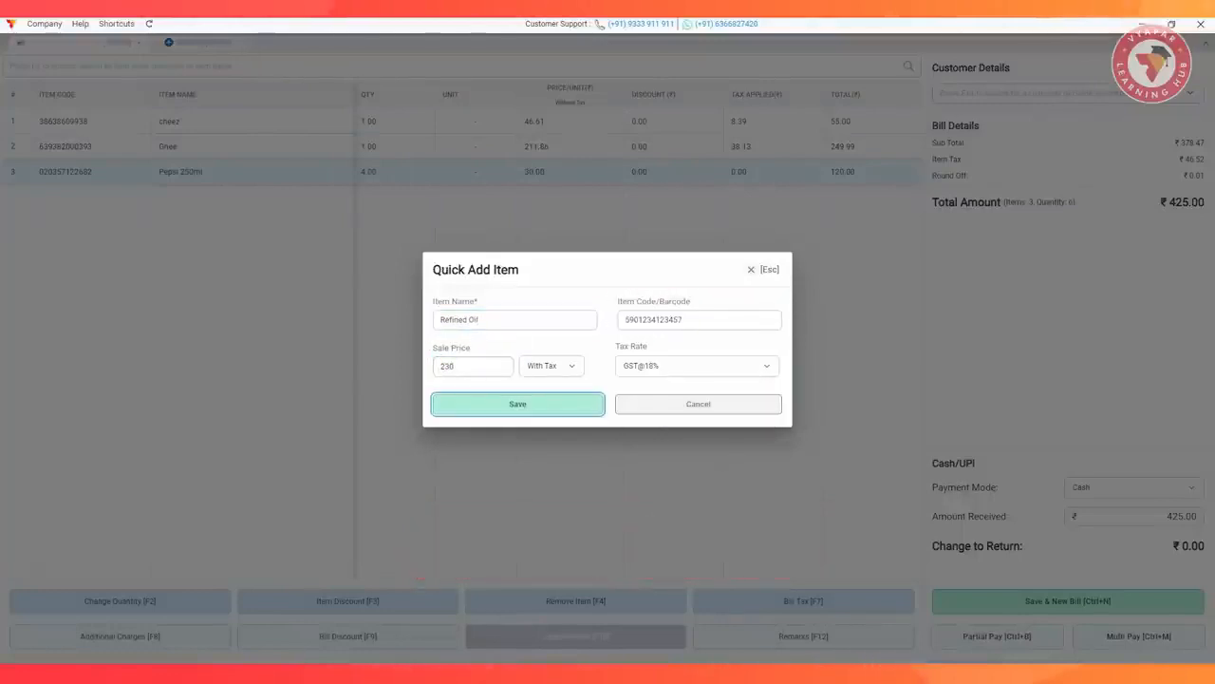
{"action": "key", "text": "Return"}
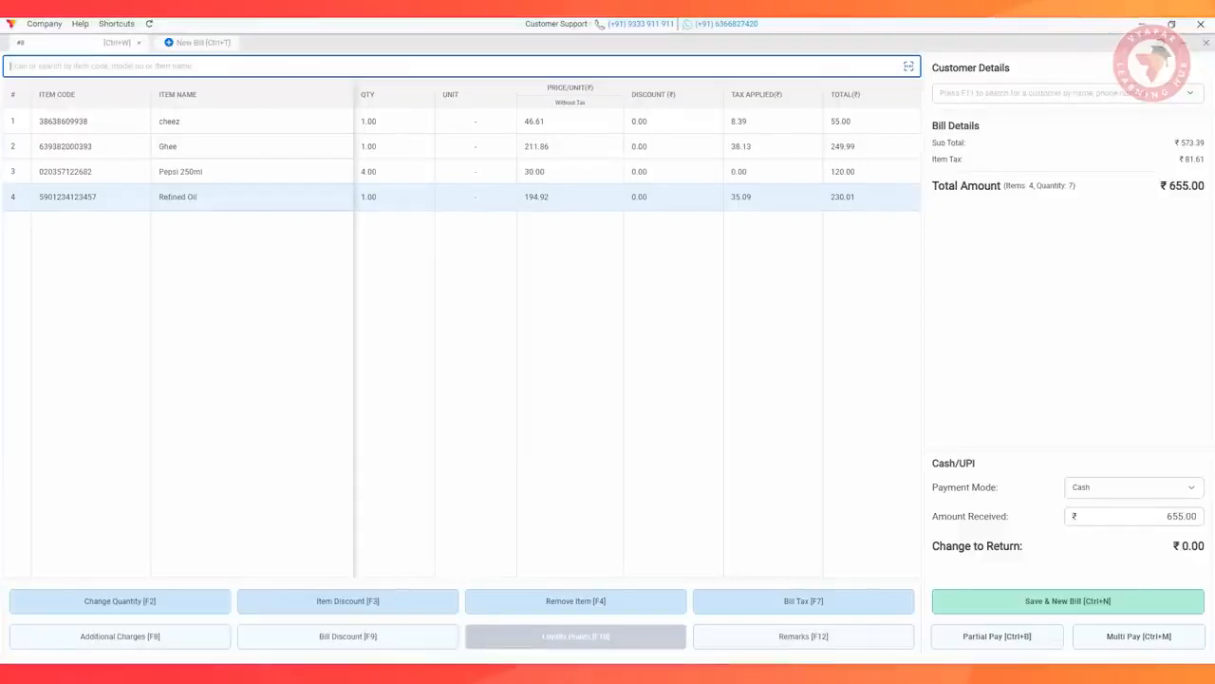
{"action": "type", "text": "020357122682"}
{"action": "key", "text": "Return"}
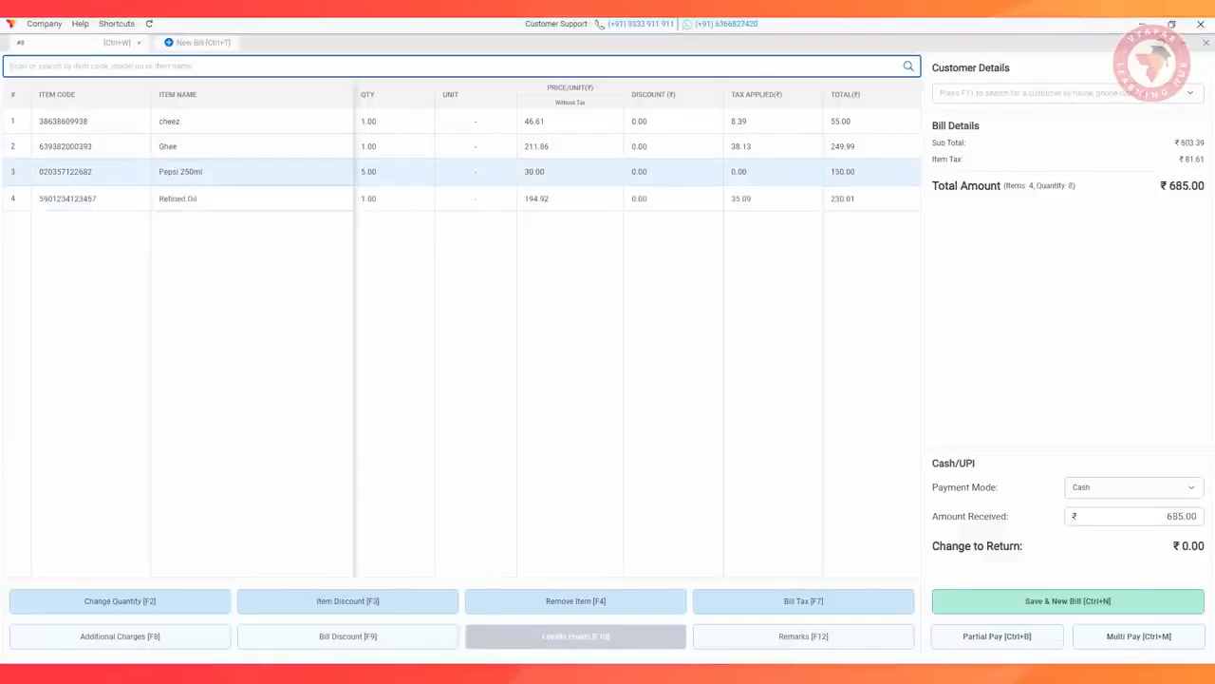
{"action": "type", "text": "512345000107"}
{"action": "key", "text": "Return"}
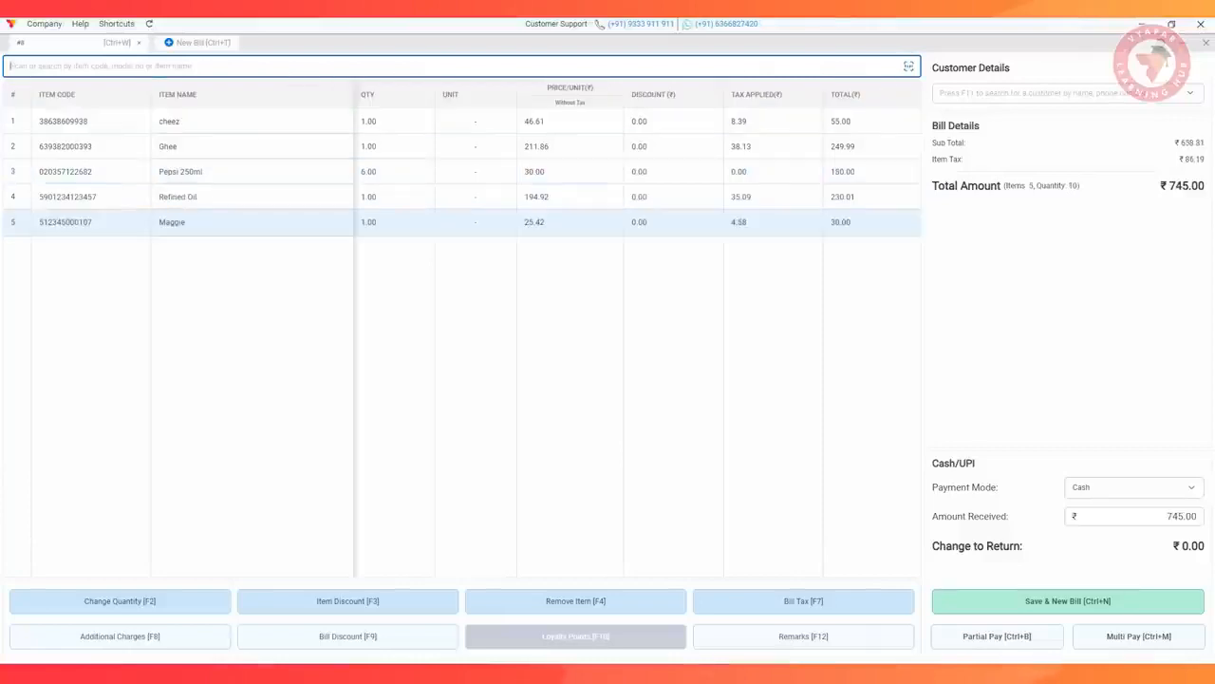
{"action": "type", "text": "987654321098"}
{"action": "key", "text": "Return"}
{"action": "type", "text": "90150604101011"}
{"action": "key", "text": "Return"}
{"action": "type", "text": "012345678905"}
{"action": "key", "text": "Return"}
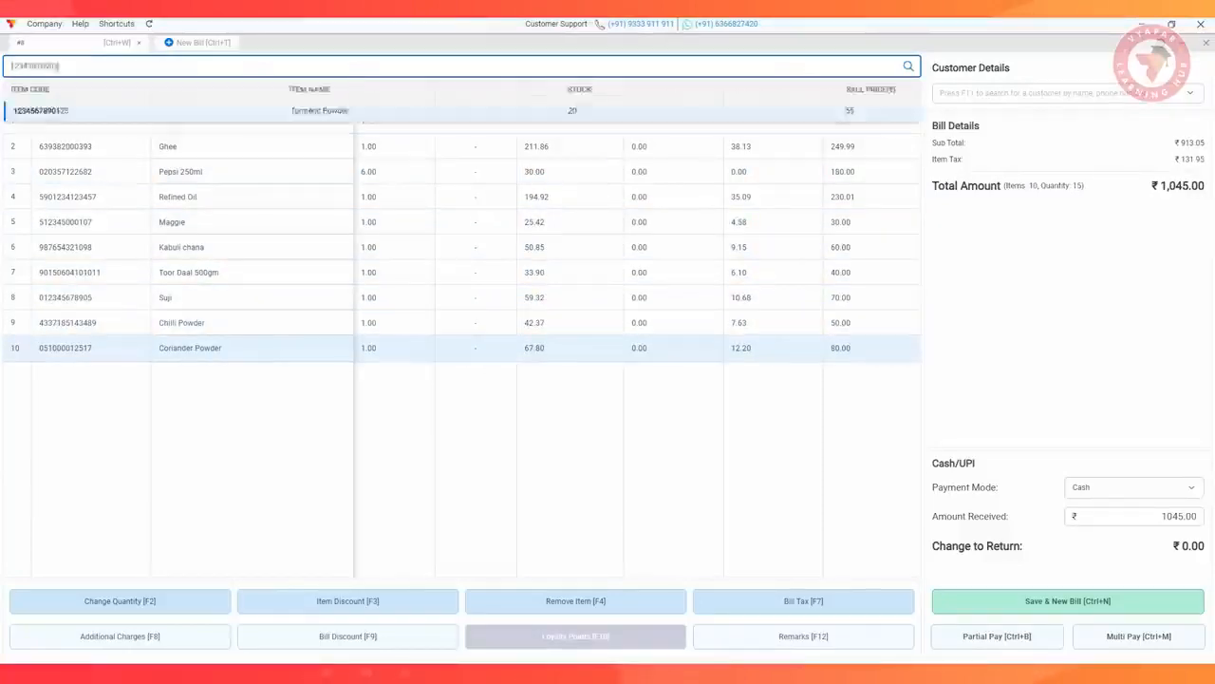
{"action": "type", "text": "1234567890128"}
{"action": "key", "text": "Return"}
{"action": "type", "text": "076950450479"}
{"action": "key", "text": "Return"}
{"action": "type", "text": "036000291452"}
{"action": "key", "text": "Return"}
{"action": "type", "text": "051111407592"}
{"action": "key", "text": "Return"}
{"action": "type", "text": "012345678905"}
{"action": "key", "text": "Return"}
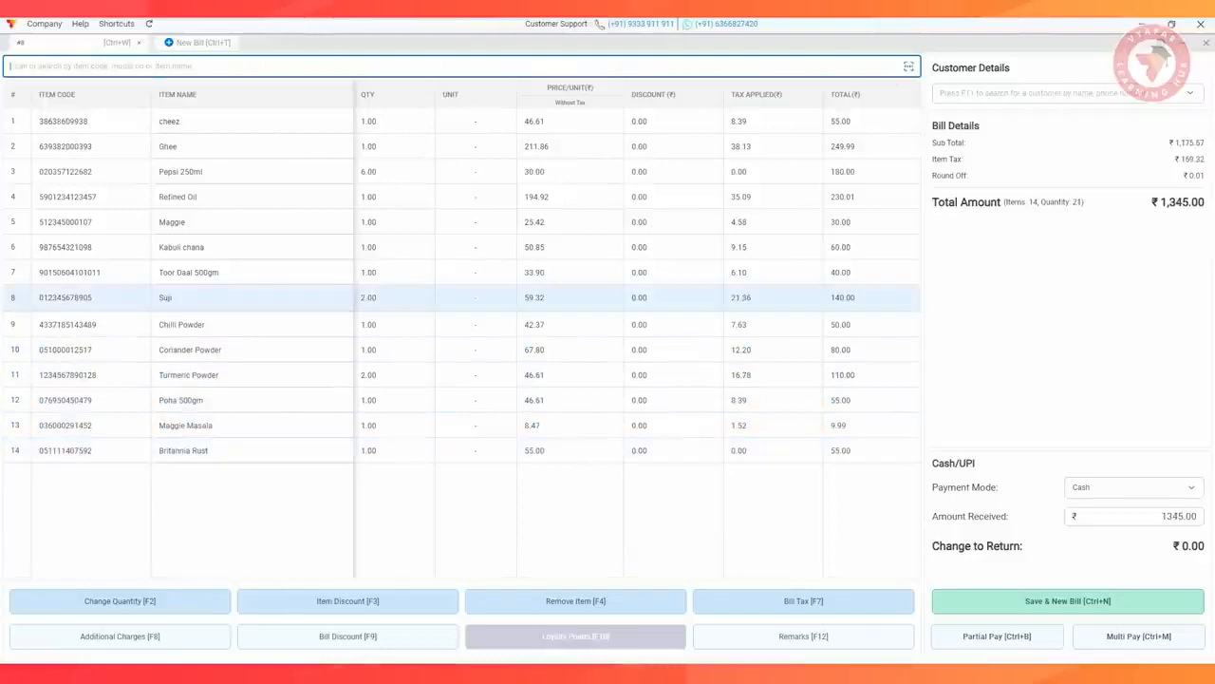
{"action": "type", "text": "8901072002478"}
{"action": "key", "text": "Return"}
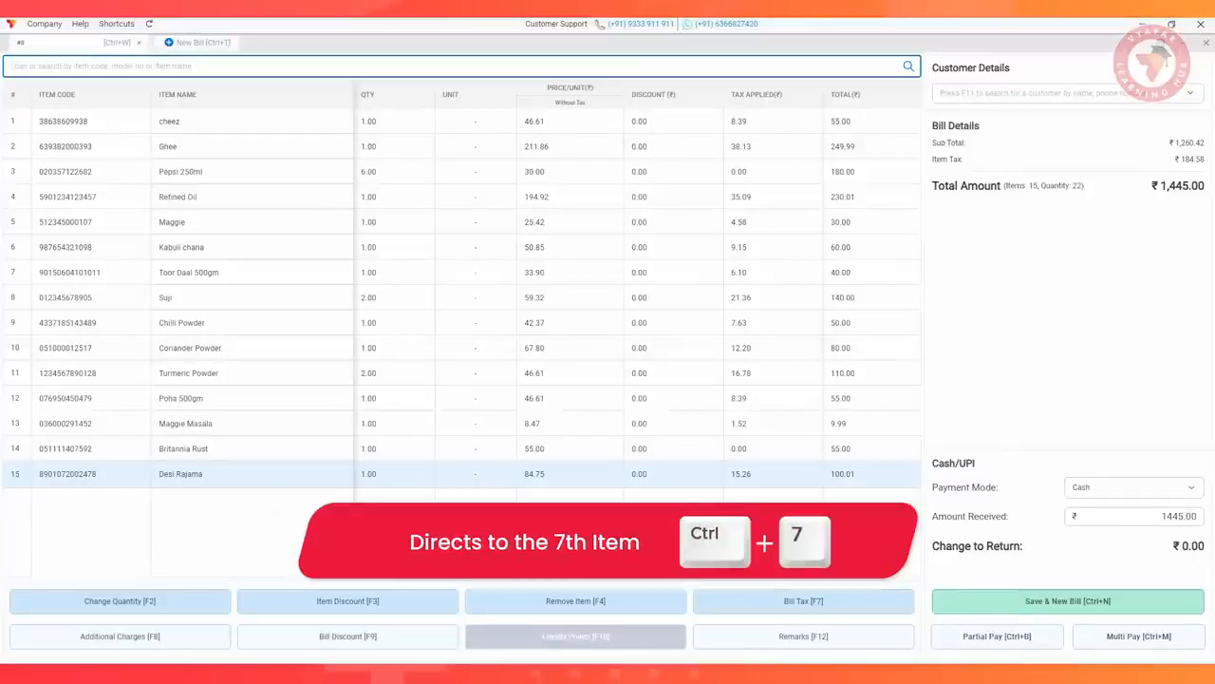
Set the quantity of Toor Daal 500gm in the seventh bill row to 5
{"action": "key", "text": "ctrl+7"}
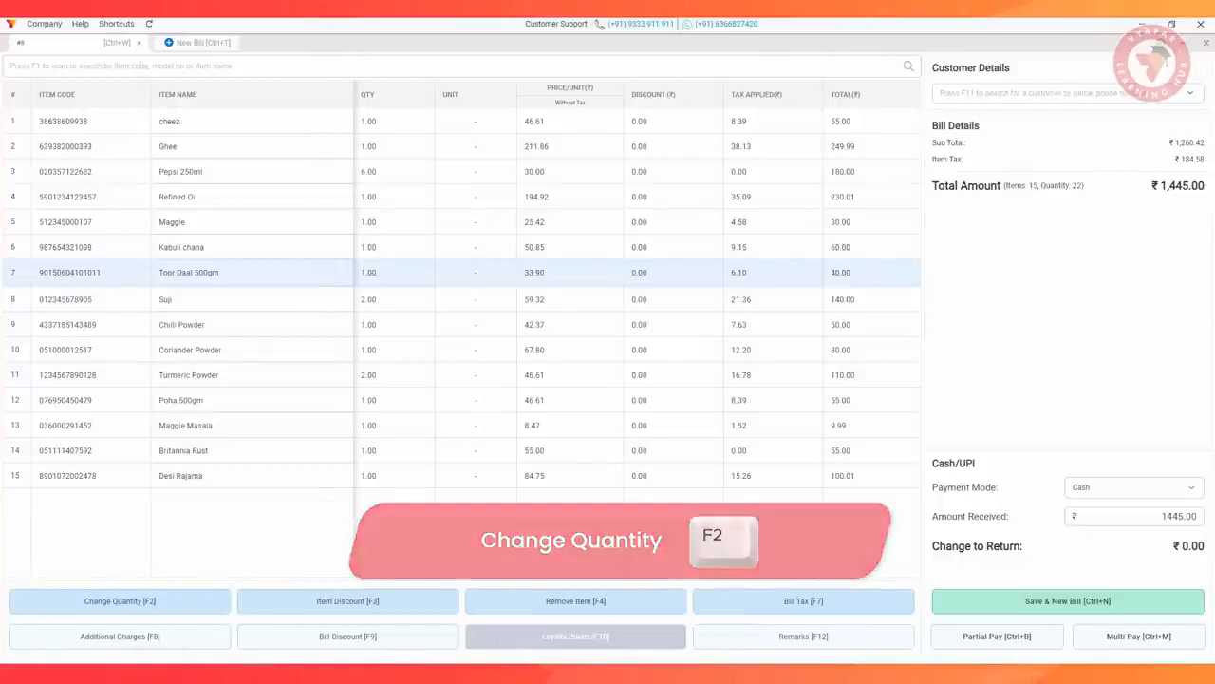
{"action": "key", "text": "F2"}
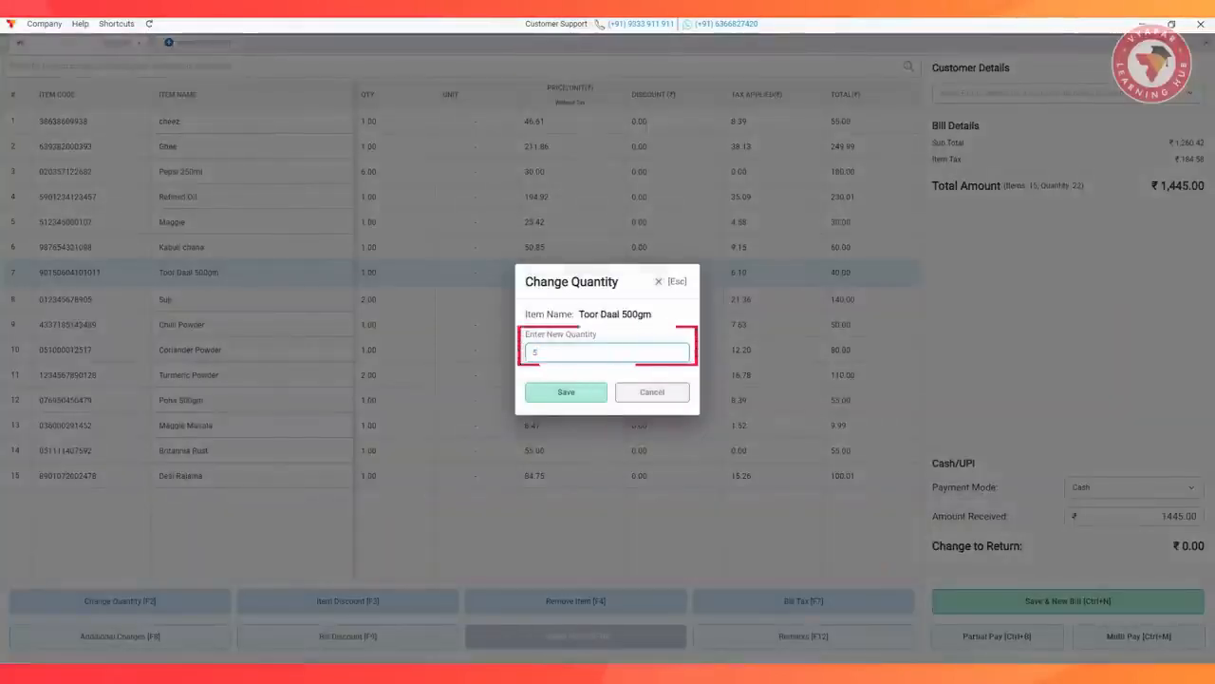
{"action": "key", "text": "Return"}
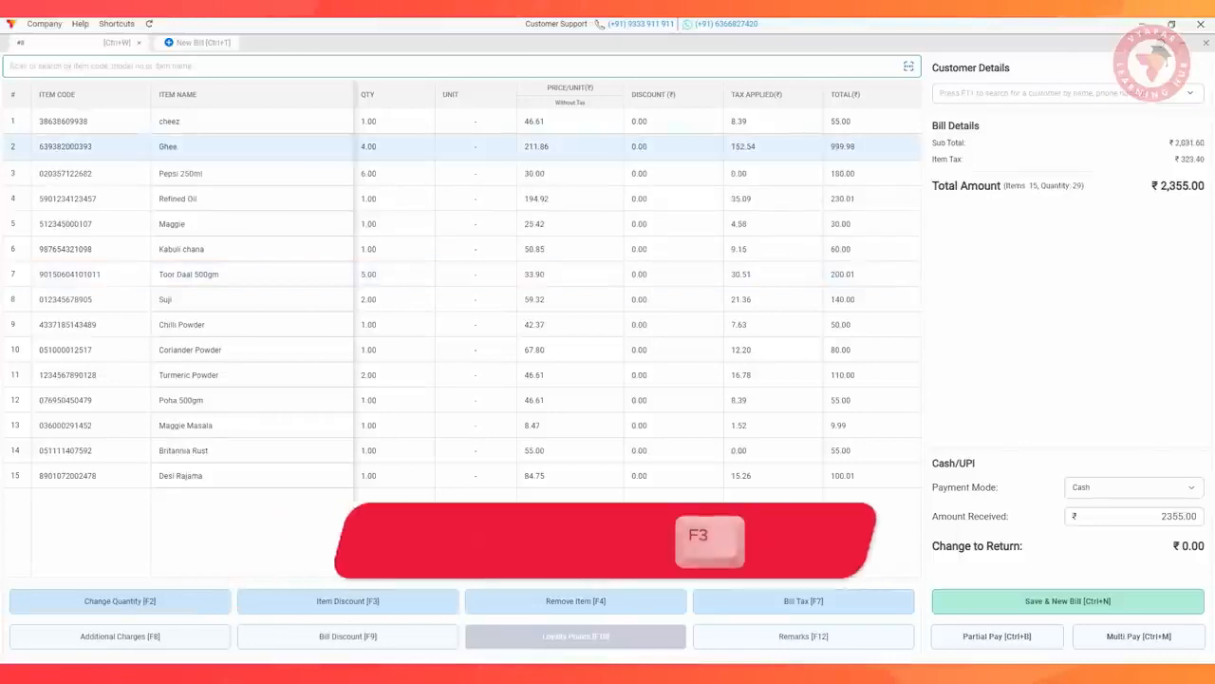
Apply a 3 percent item discount to Ghee
{"action": "key", "text": "F3"}
{"action": "type", "text": "3"}
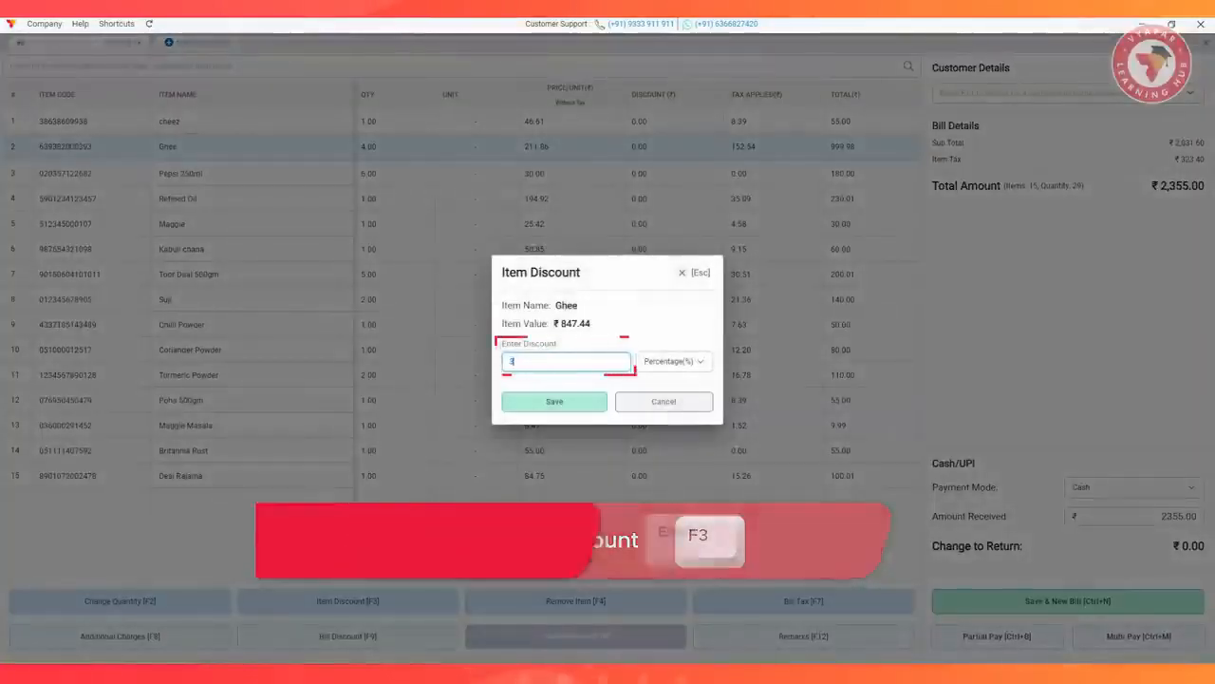
{"action": "key", "text": "Return"}
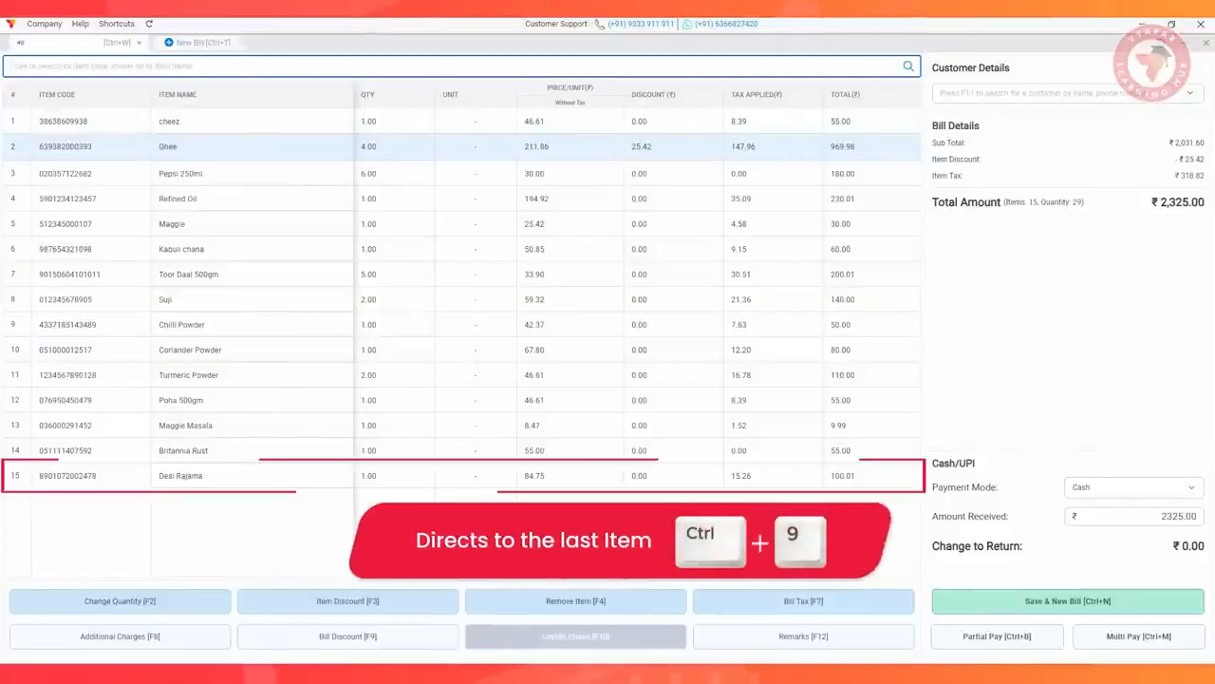
Jump to the last bill item, then browse up and down the rows, ending on Kabuli chana
{"action": "key", "text": "ctrl+9"}
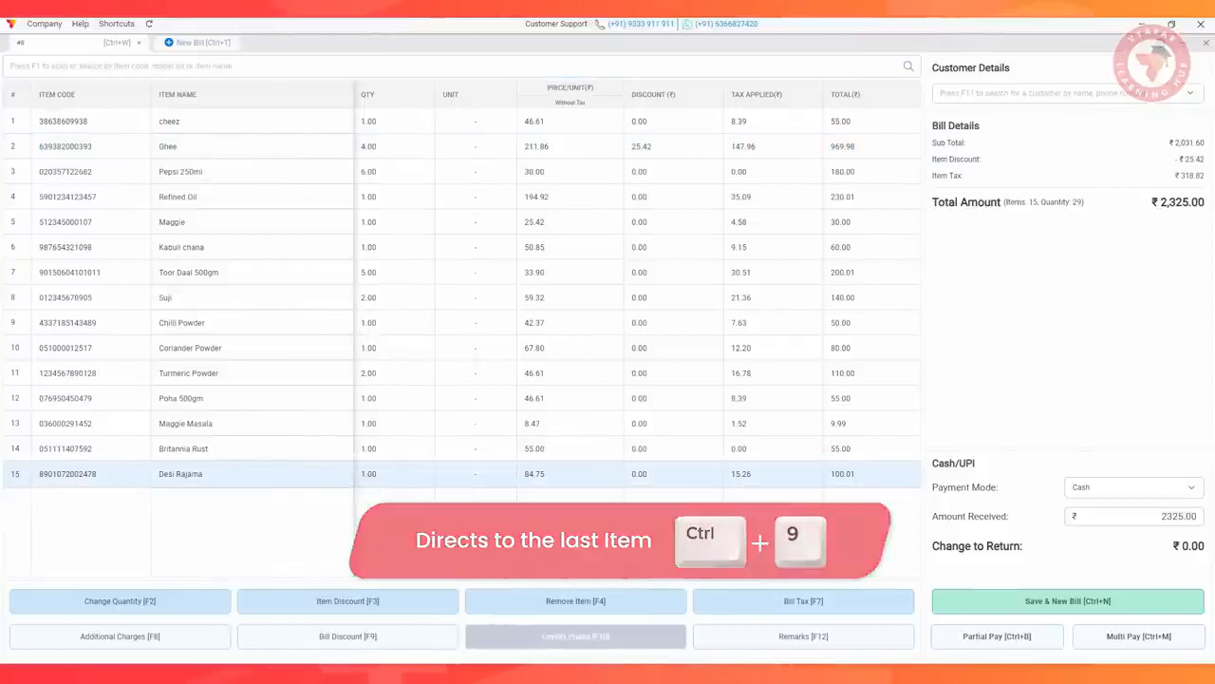
{"action": "key", "text": "Up"}
{"action": "key", "text": "Up"}
{"action": "key", "text": "Up"}
{"action": "key", "text": "Up"}
{"action": "key", "text": "Up"}
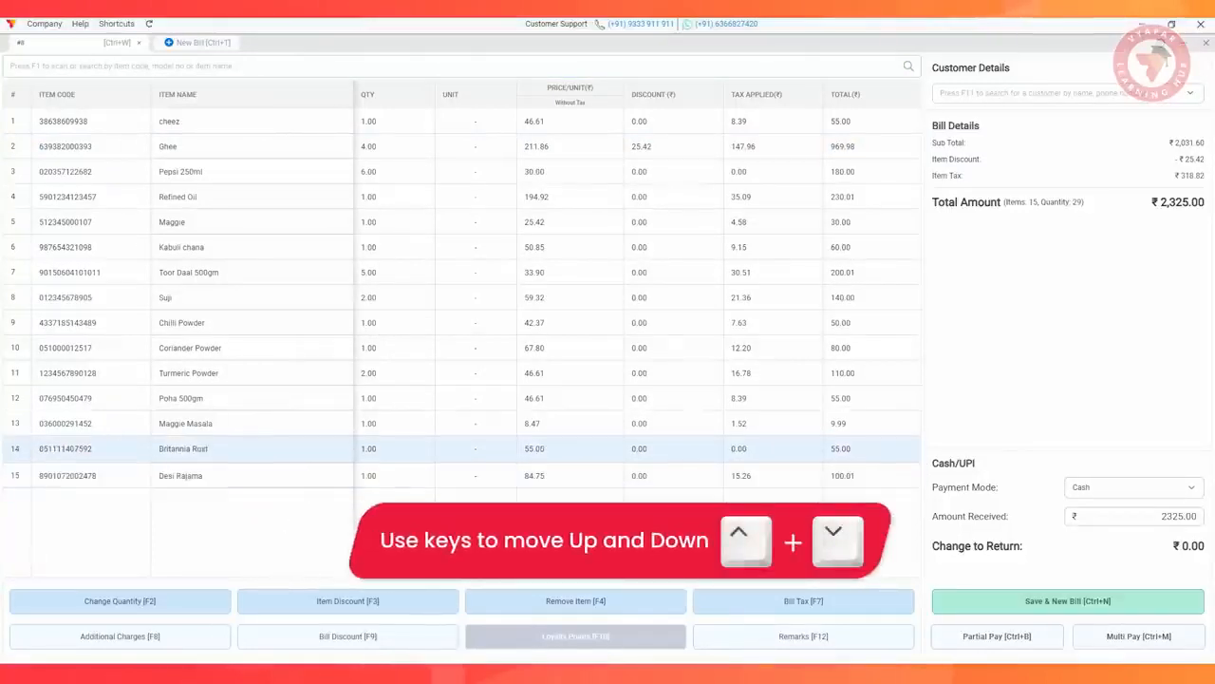
{"action": "key", "text": "Down"}
{"action": "key", "text": "Down"}
{"action": "key", "text": "Down"}
{"action": "key", "text": "Down"}
{"action": "key", "text": "Up"}
{"action": "key", "text": "Up"}
{"action": "key", "text": "Down"}
{"action": "key", "text": "Down"}
{"action": "key", "text": "Down"}
{"action": "key", "text": "Up"}
{"action": "key", "text": "Up"}
{"action": "key", "text": "Up"}
{"action": "key", "text": "Up"}
{"action": "key", "text": "Up"}
{"action": "key", "text": "Up"}
{"action": "key", "text": "Up"}
{"action": "key", "text": "Up"}
{"action": "key", "text": "Up"}
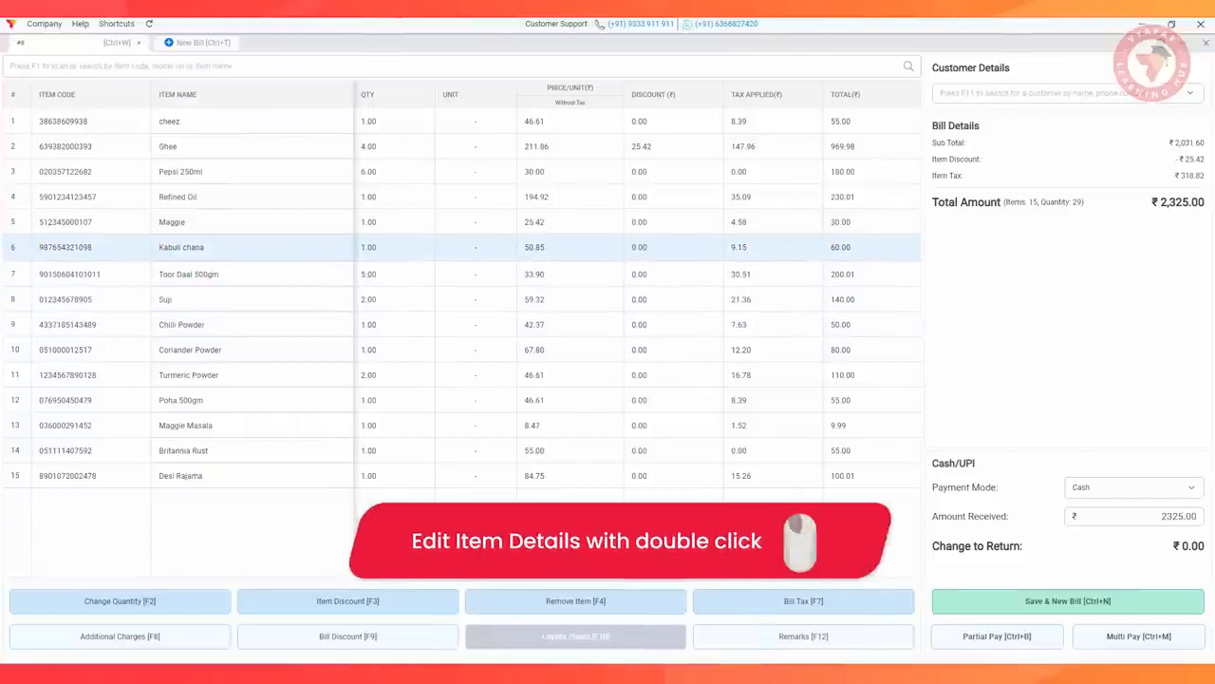
Edit the item details of Kabuli chana, setting the quantity to 5, and save them
{"action": "double_click", "coordinate": [182, 246]}
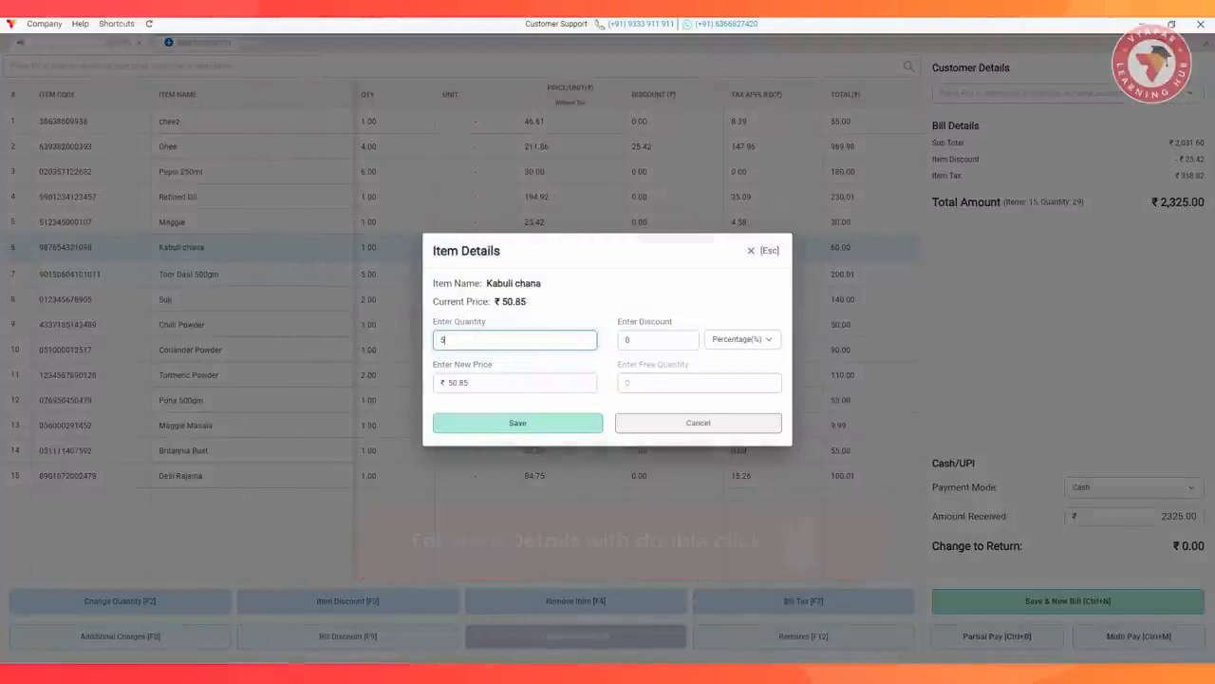
{"action": "key", "text": "Tab"}
{"action": "key", "text": "Tab"}
{"action": "key", "text": "Tab"}
{"action": "key", "text": "Tab"}
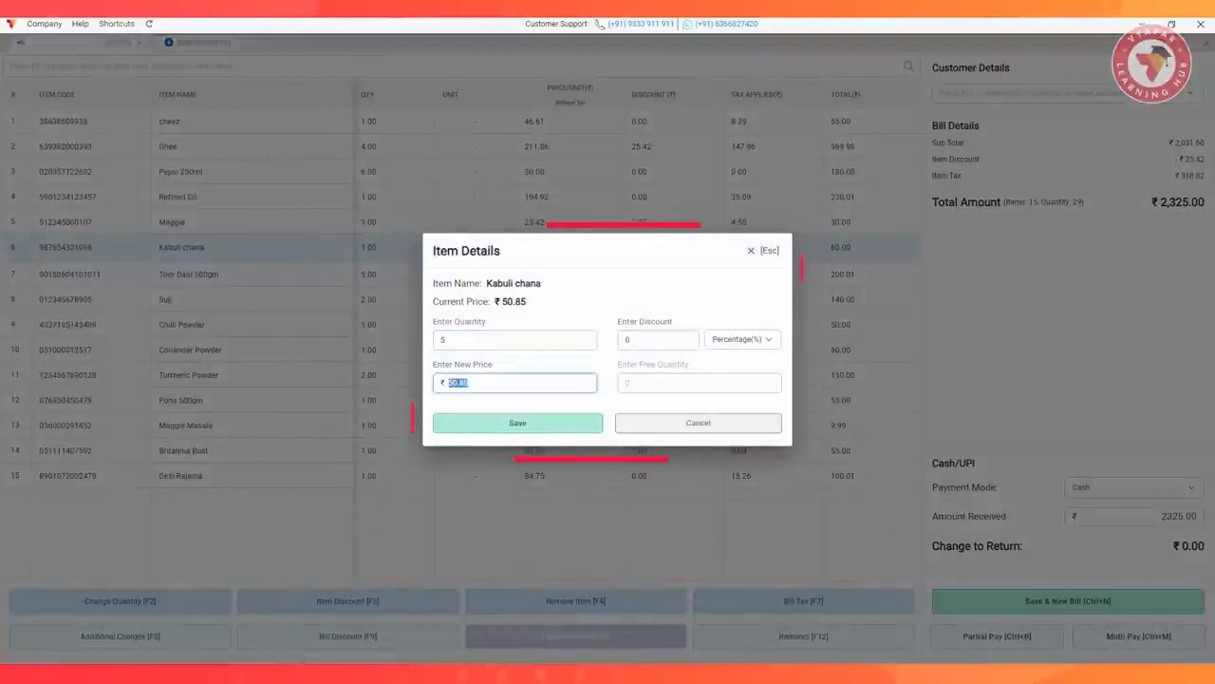
{"action": "key", "text": "Tab"}
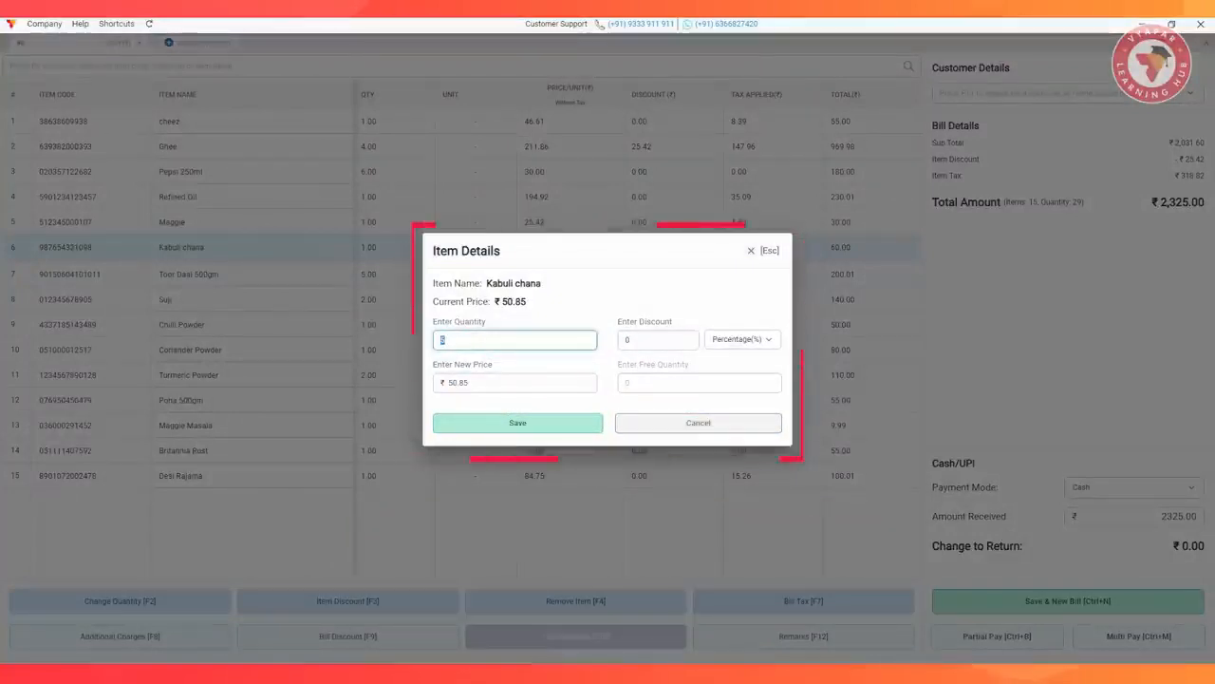
{"action": "left_click", "coordinate": [503, 421]}
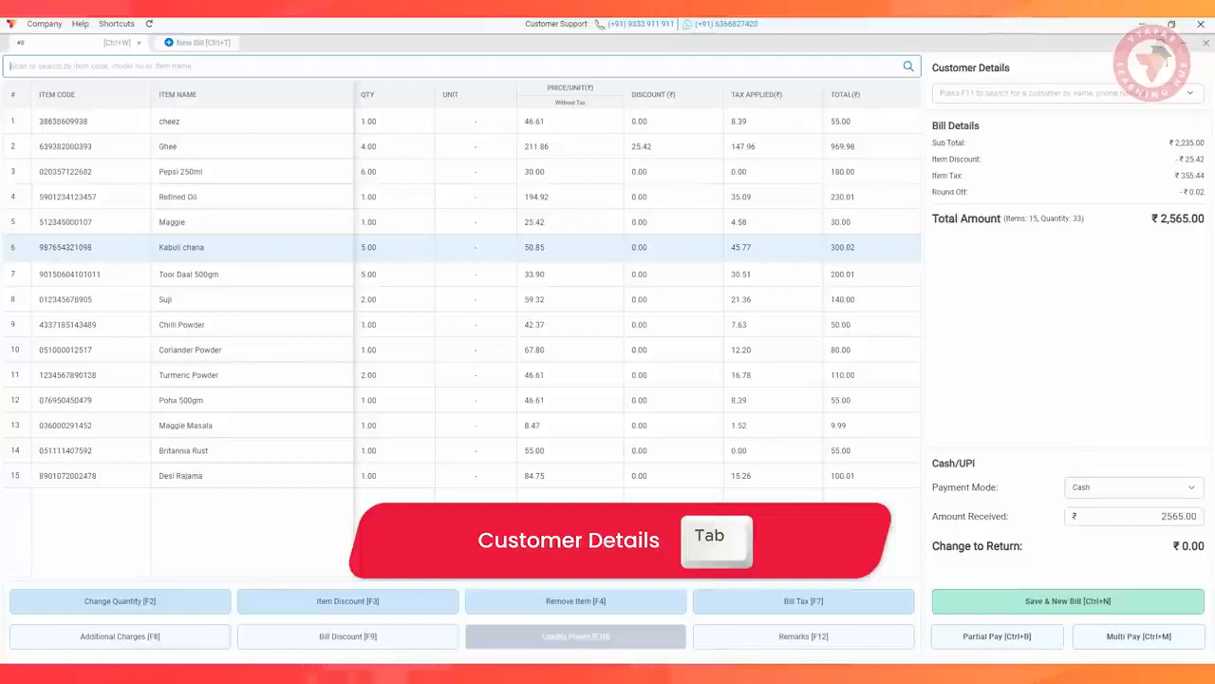
Search for the existing customer by name in the customer details and assign the matching customer to the bill
{"action": "key", "text": "Tab"}
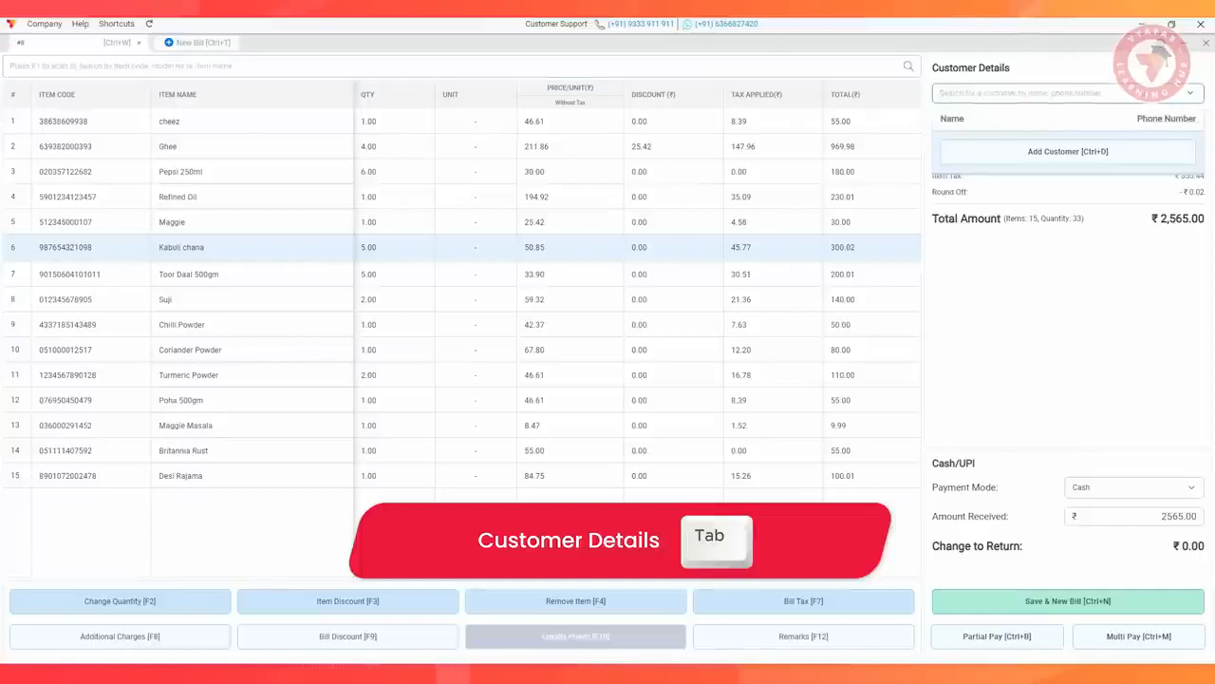
{"action": "type", "text": "av"}
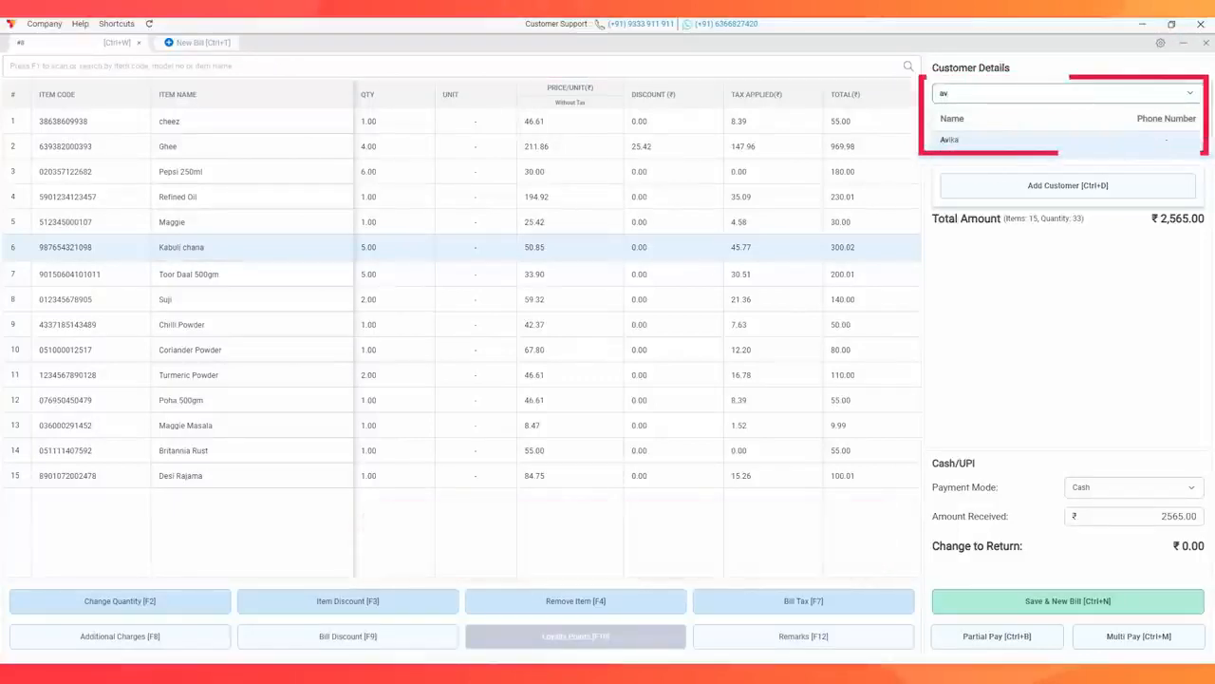
{"action": "type", "text": "ika"}
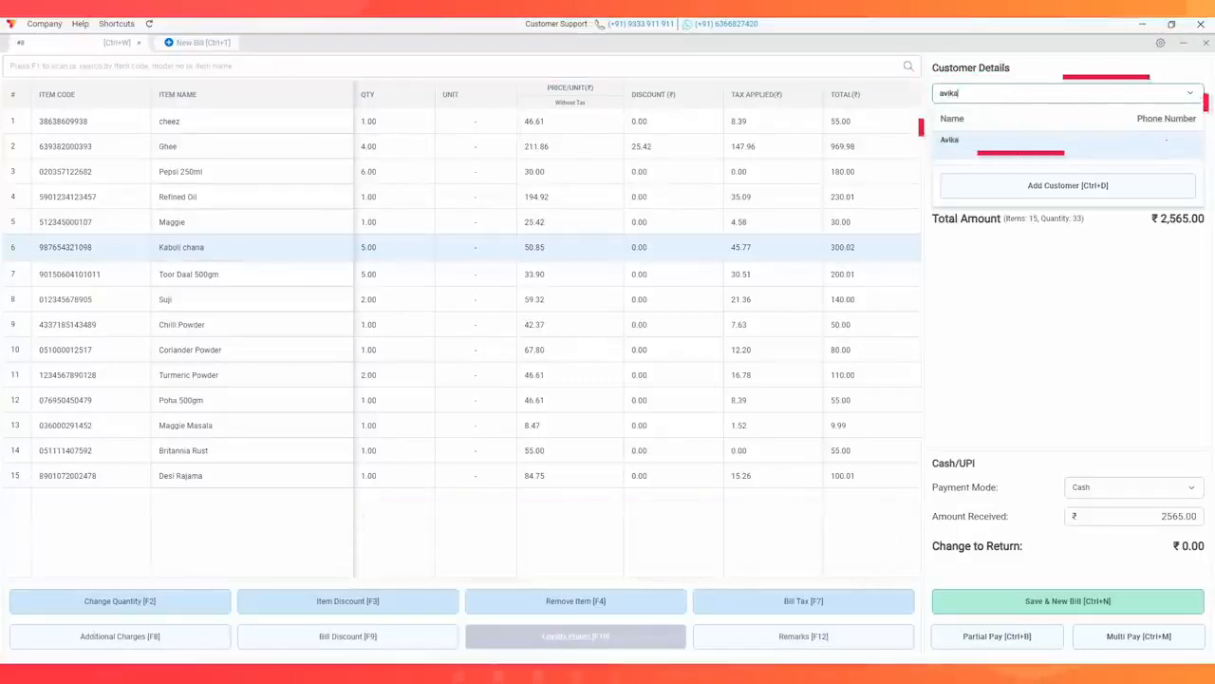
{"action": "key", "text": "Return"}
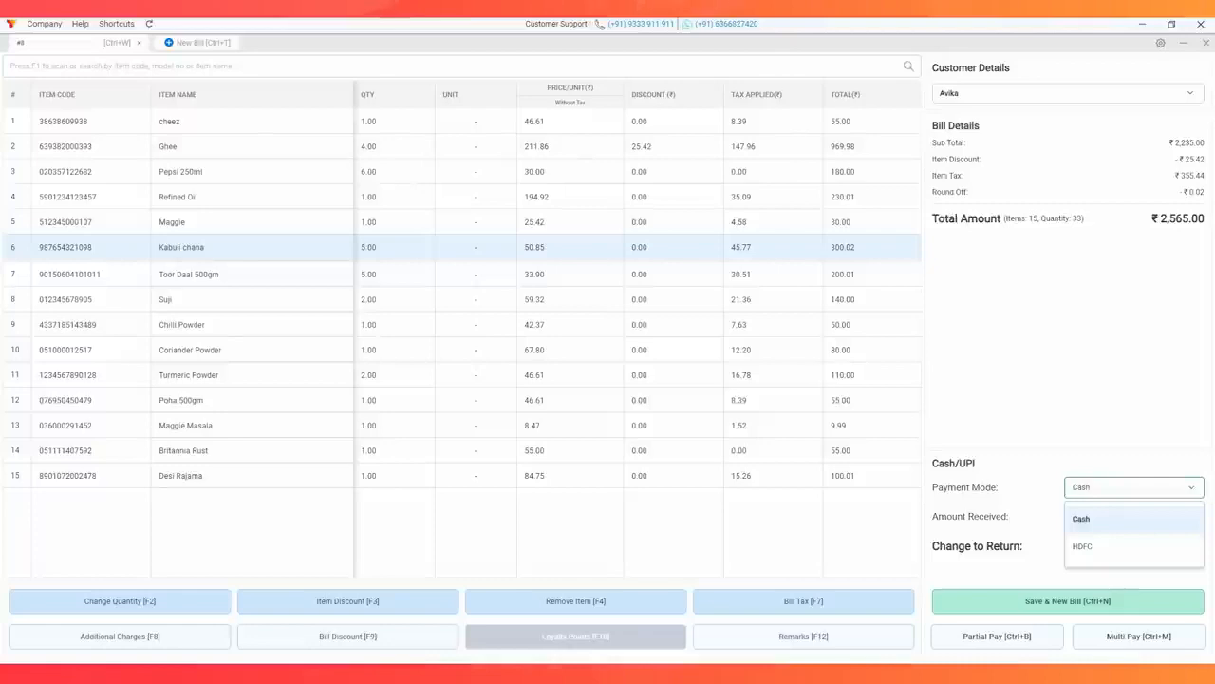
Search the customer details by phone number and start adding a new customer
{"action": "key", "text": "F11"}
{"action": "type", "text": "999999999"}
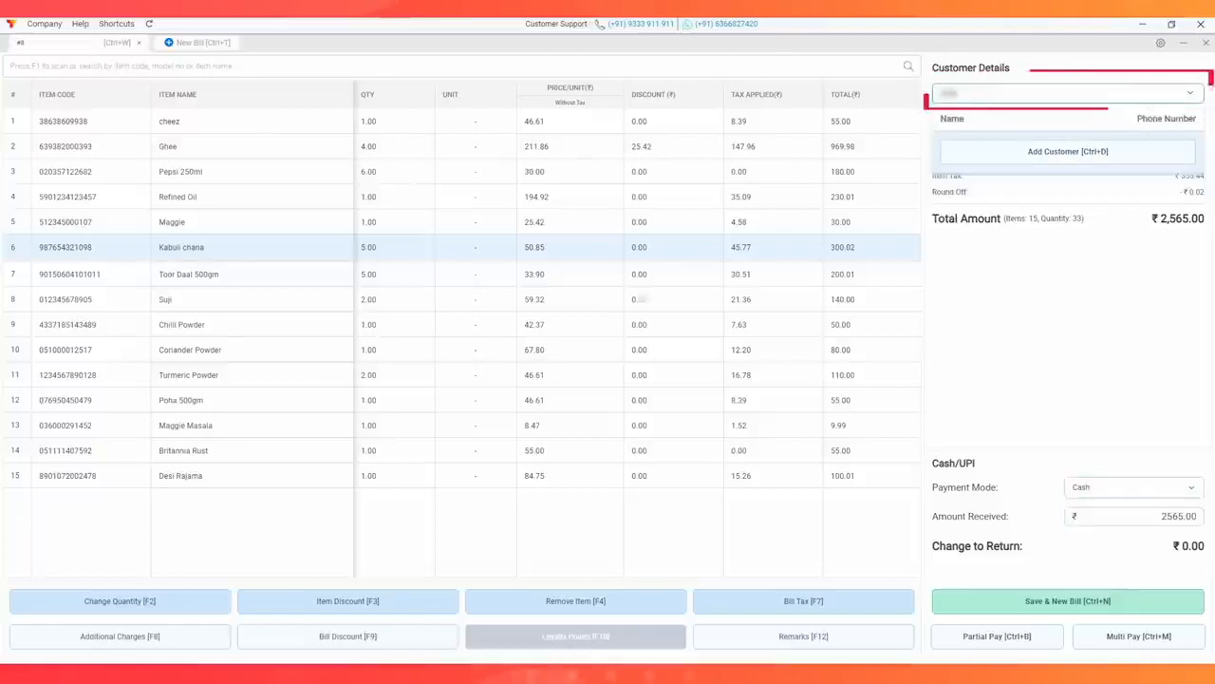
{"action": "key", "text": "ctrl+d"}
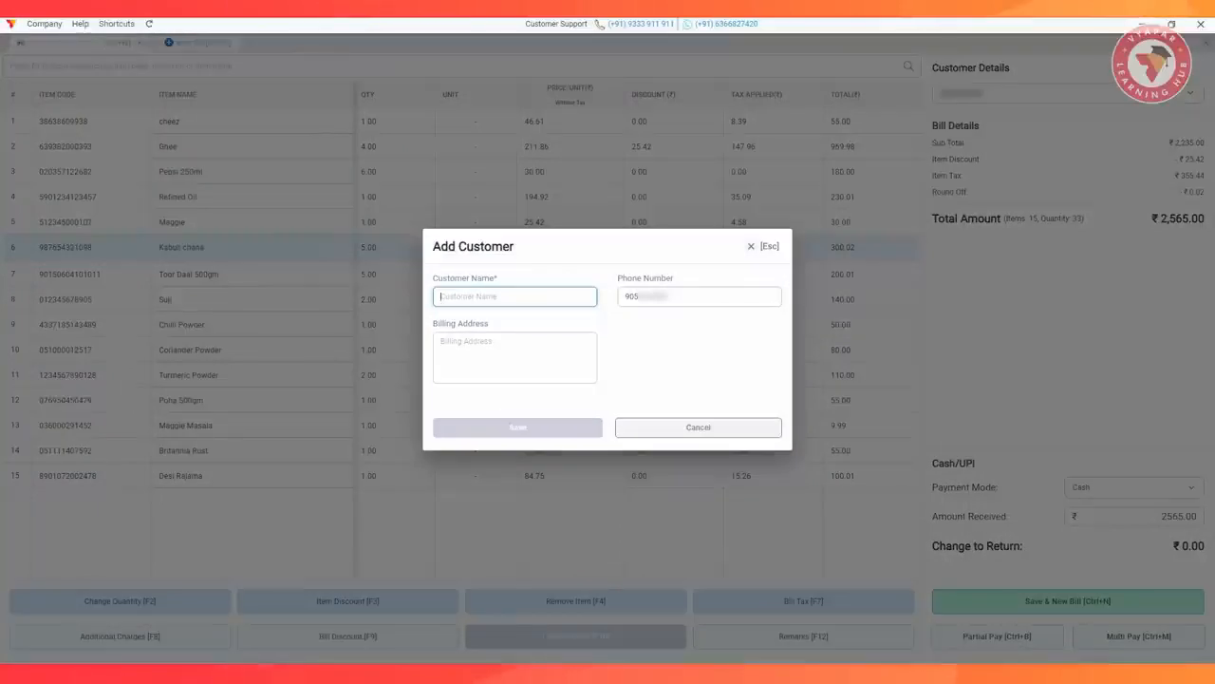
Fill in the new customer's name, replace the prefilled phone number, and save the customer to the bill
{"action": "key", "text": "Tab"}
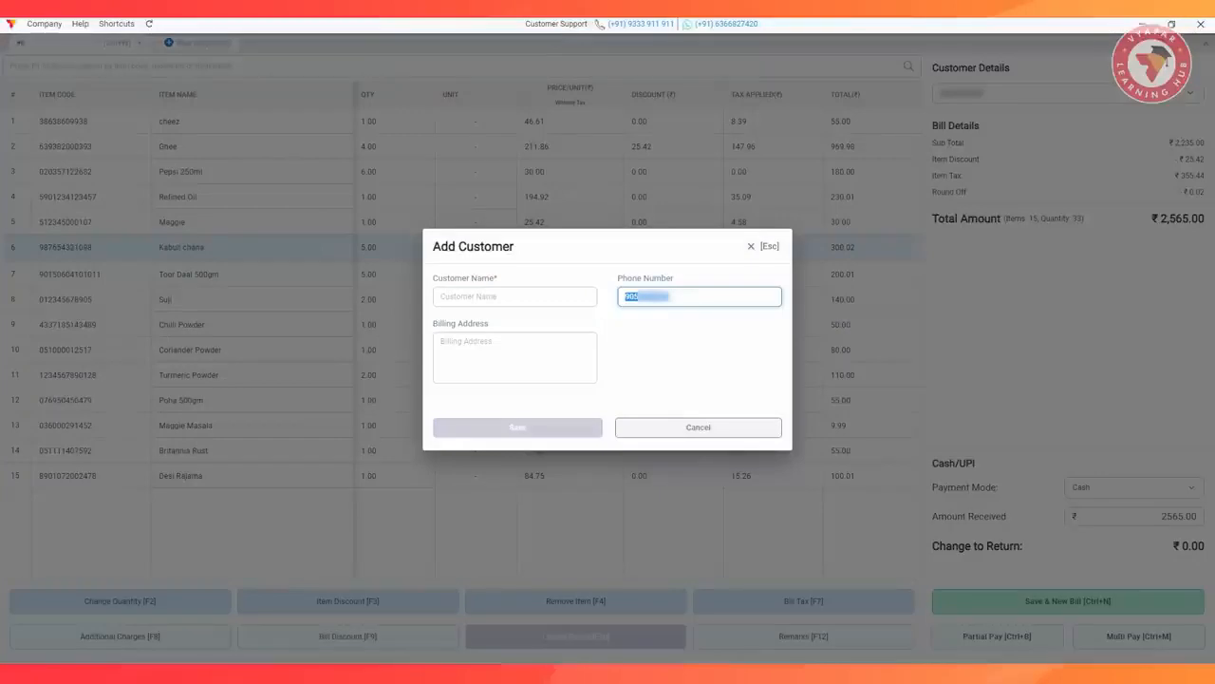
{"action": "key", "text": "BackSpace"}
{"action": "key", "text": "shift+Tab"}
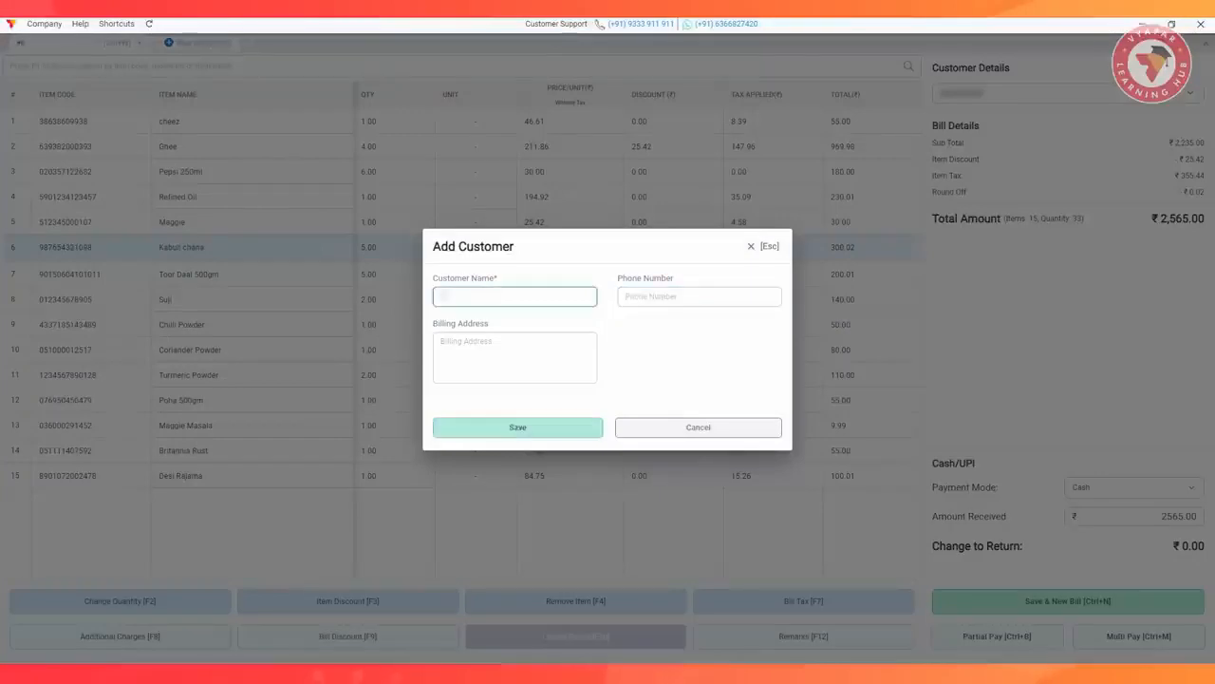
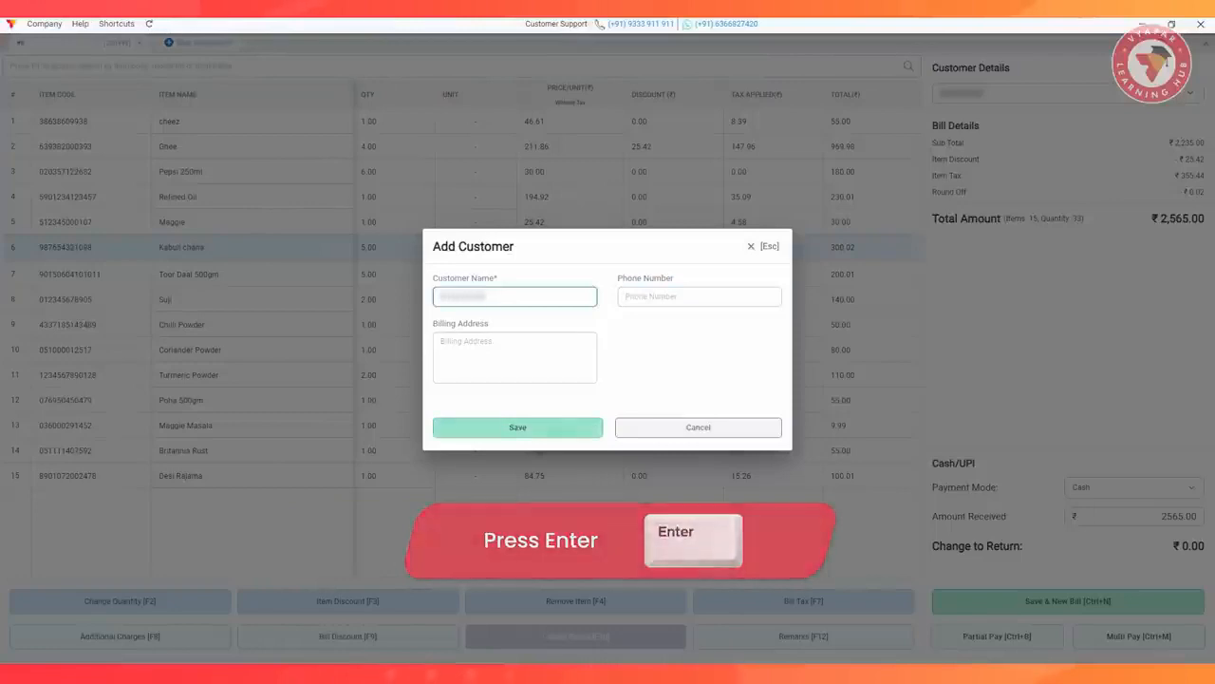
{"action": "key", "text": "Return"}
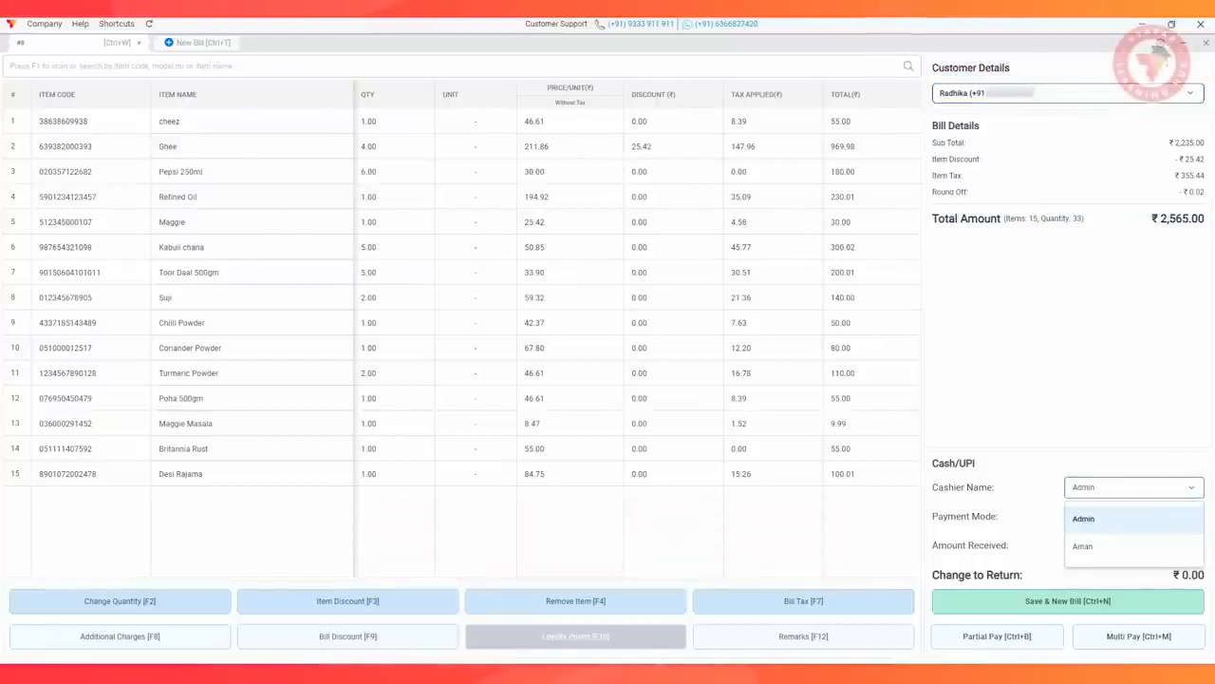
Choose Admin as cashier and Cash as payment mode, and accept the prefilled amount received
{"action": "key", "text": "Return"}
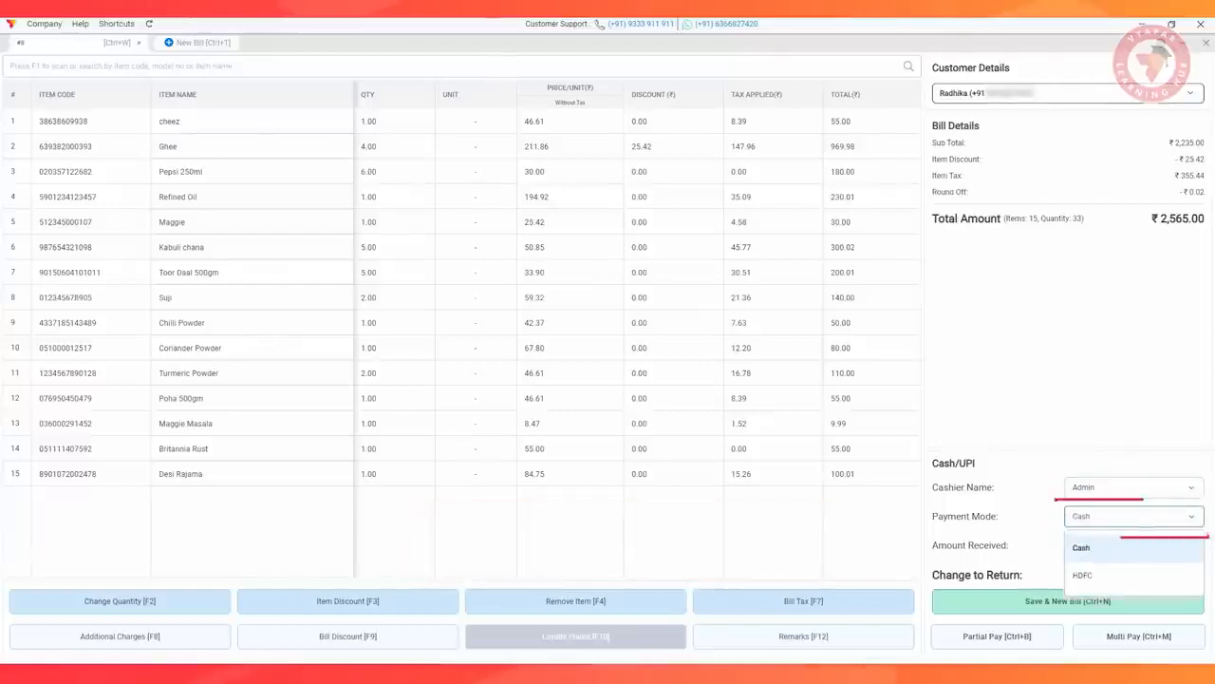
{"action": "left_click", "coordinate": [1082, 547]}
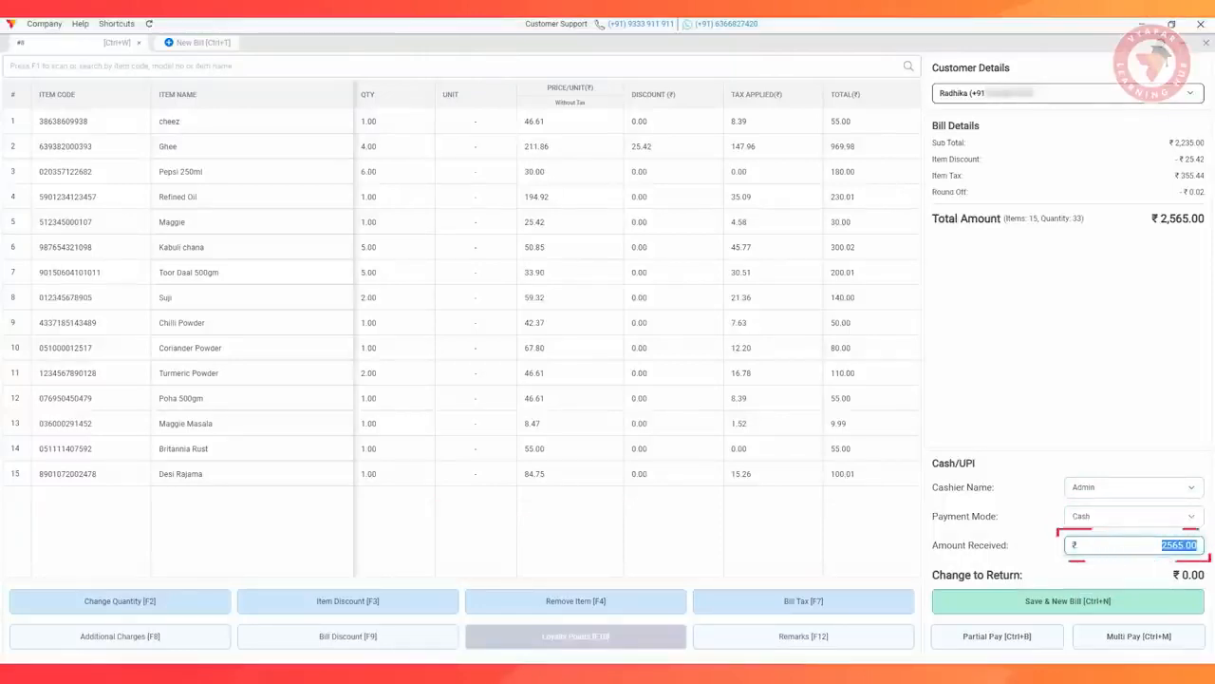
{"action": "key", "text": "Return"}
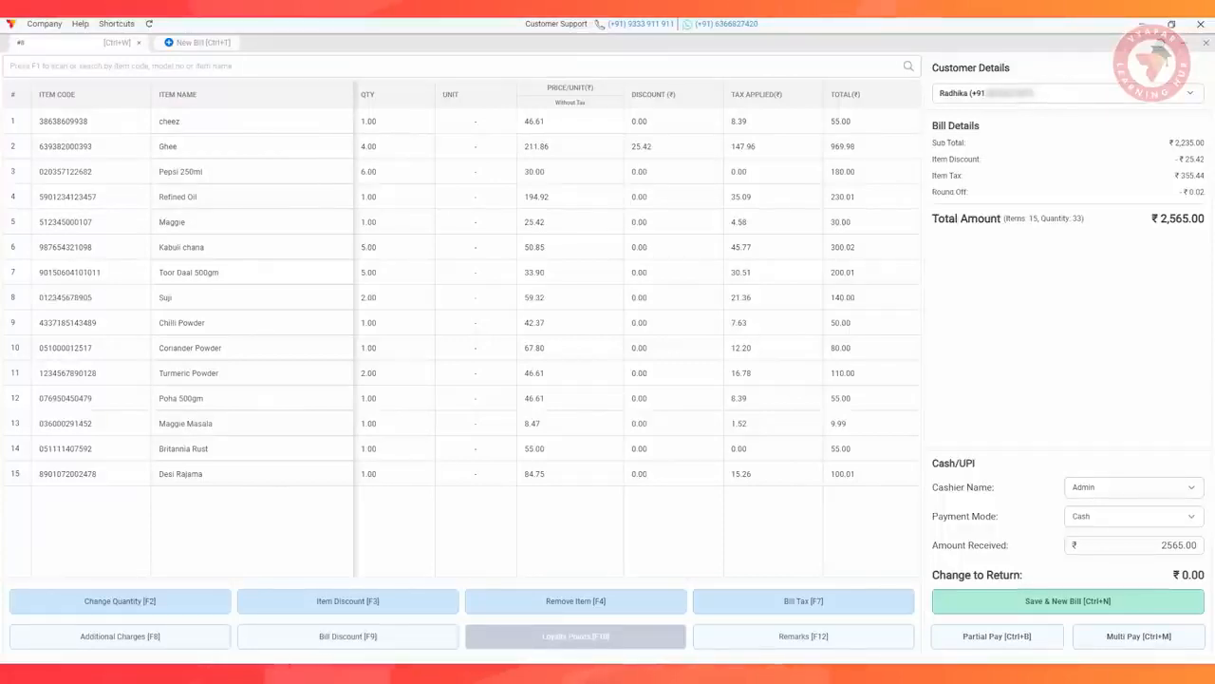
Enter a partial payment of 2000 in cash for the bill, and close the dialog without saving
{"action": "key", "text": "F1"}
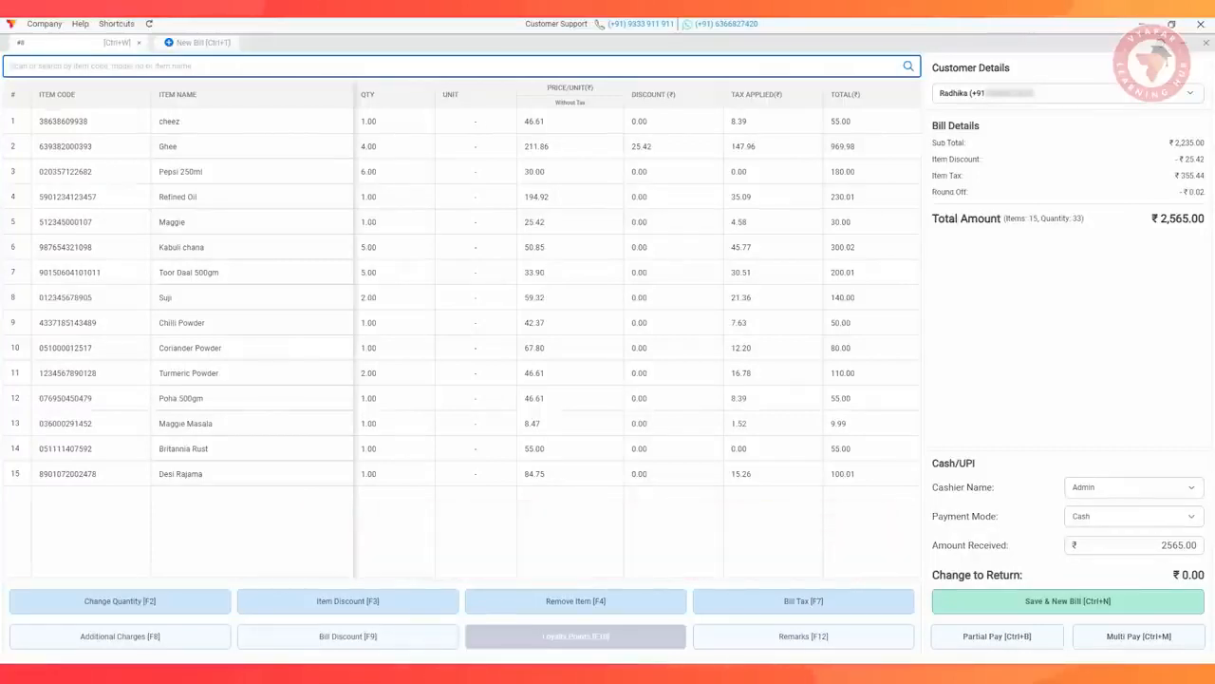
{"action": "key", "text": "ctrl+b"}
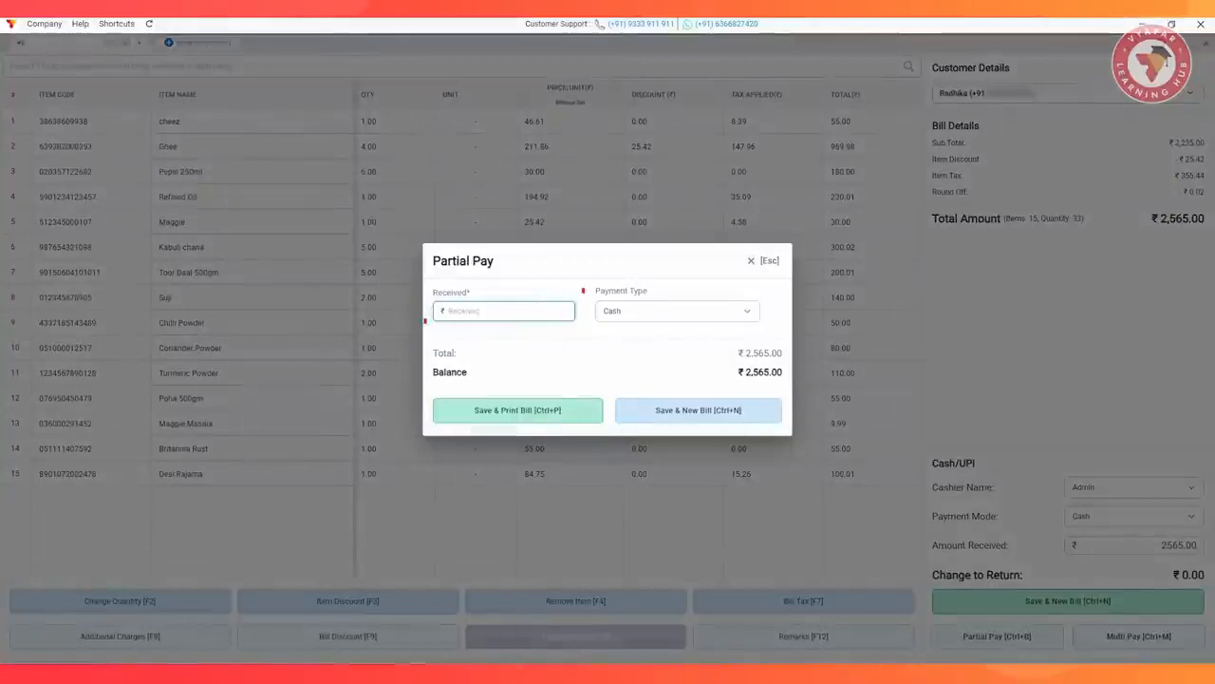
{"action": "type", "text": "2000"}
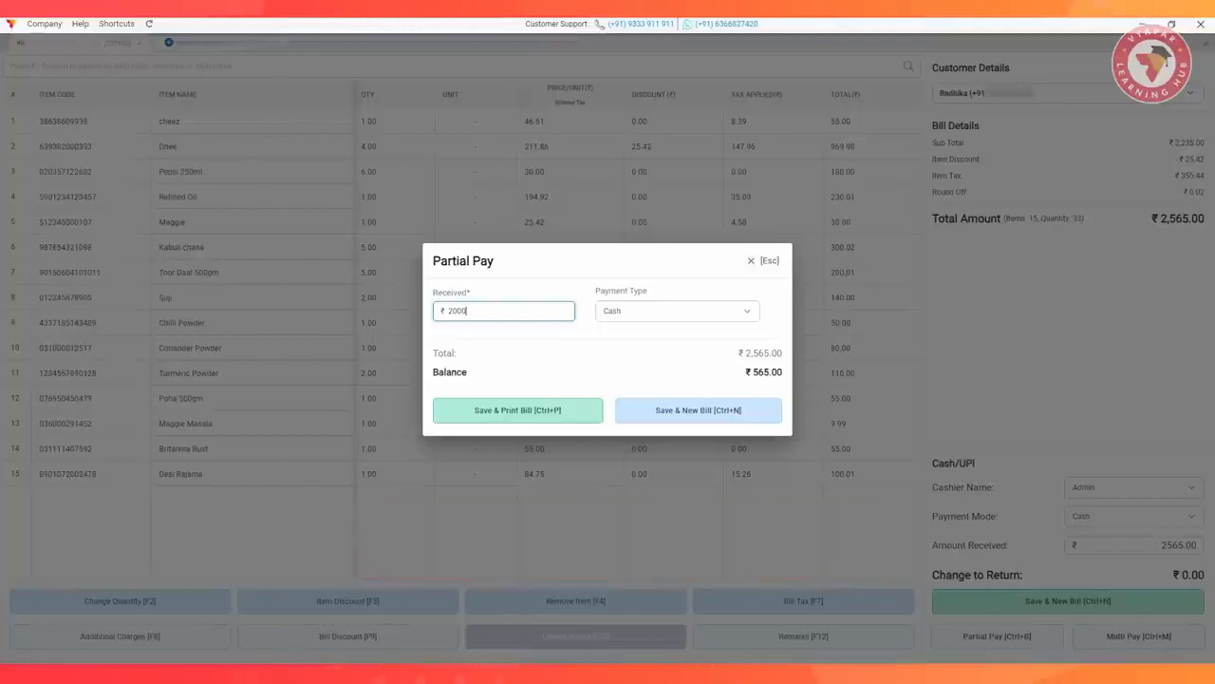
{"action": "left_click", "coordinate": [763, 260]}
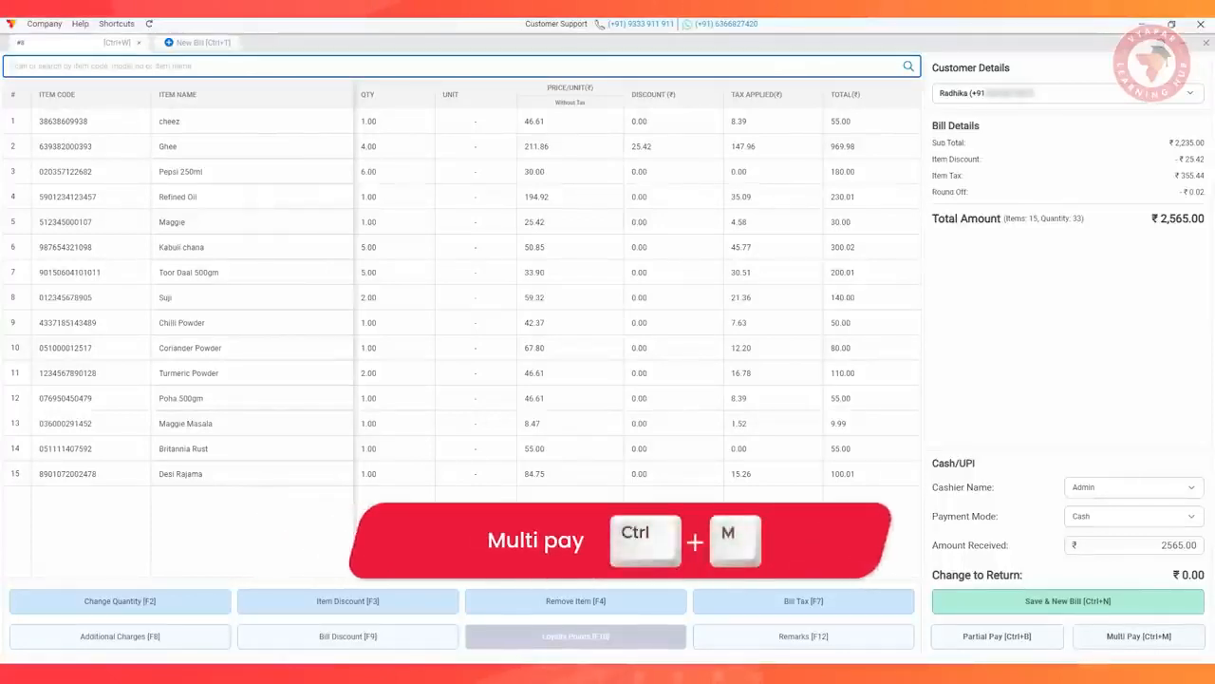
Check the multi-pay options, and add two bank accounts named NetBanking and UPI under Cash & Bank
{"action": "key", "text": "ctrl+m"}
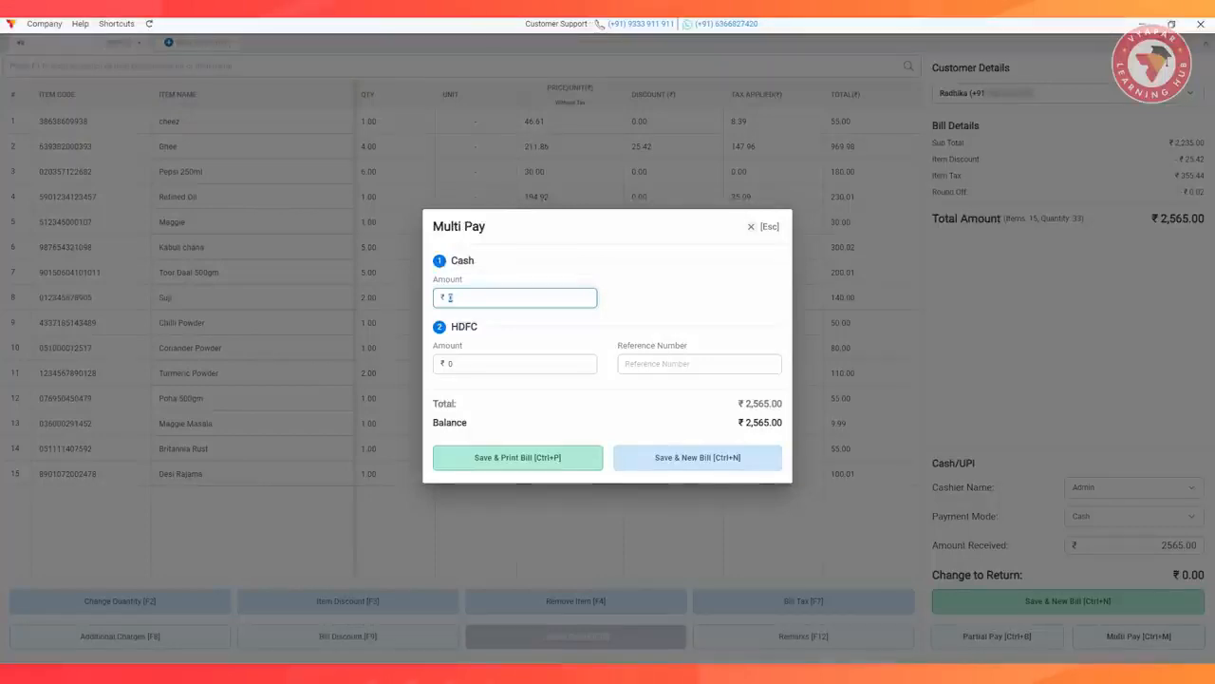
{"action": "key", "text": "Escape"}
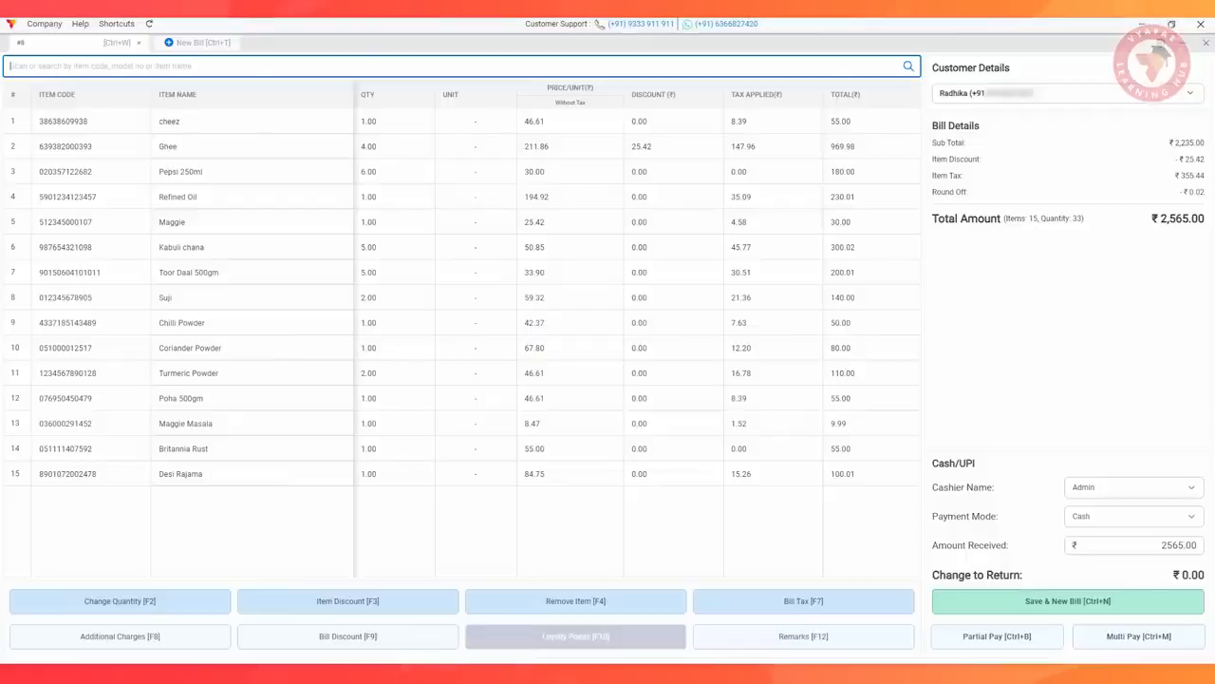
{"action": "key", "text": "alt+z"}
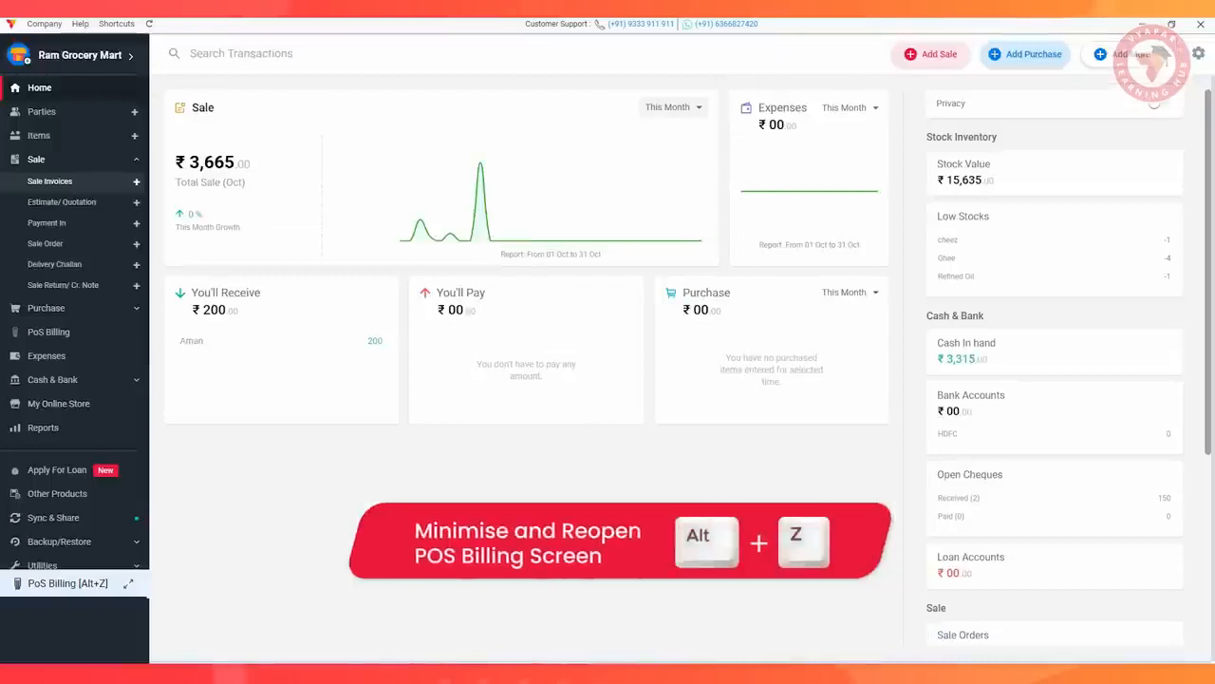
{"action": "left_click", "coordinate": [61, 380]}
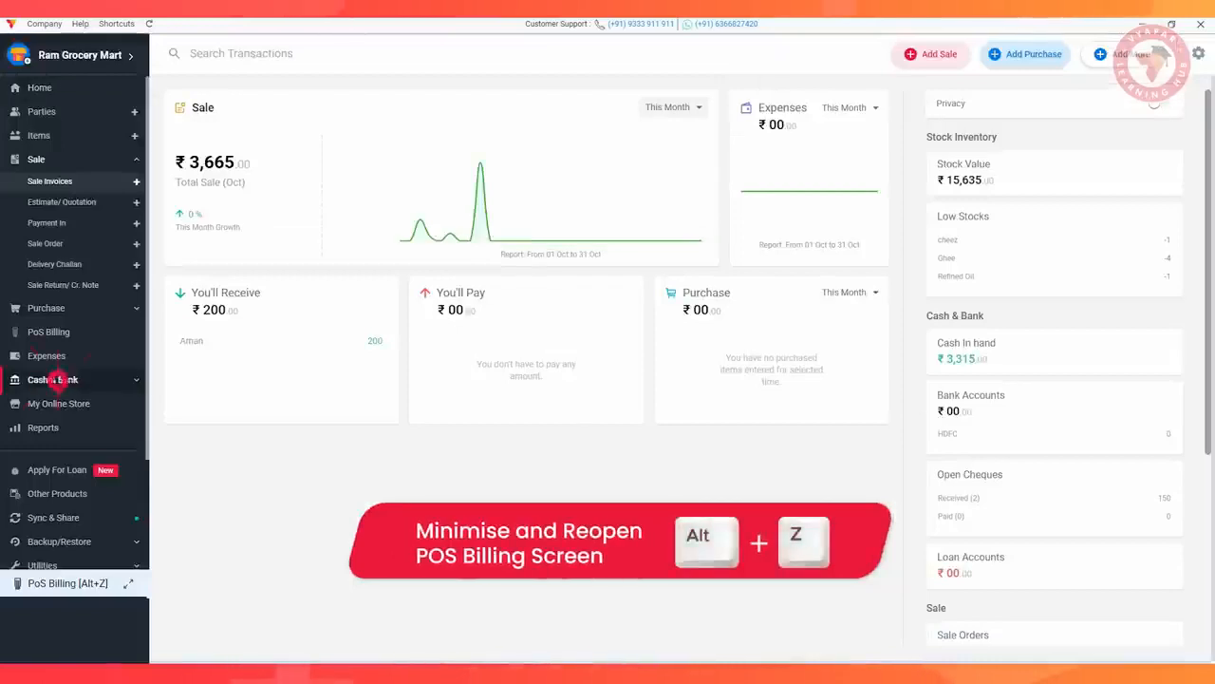
{"action": "left_click", "coordinate": [385, 131]}
{"action": "type", "text": "Netbanking"}
{"action": "left_click", "coordinate": [1090, 611]}
{"action": "left_click", "coordinate": [385, 131]}
{"action": "type", "text": "UPI"}
{"action": "left_click", "coordinate": [1090, 611]}
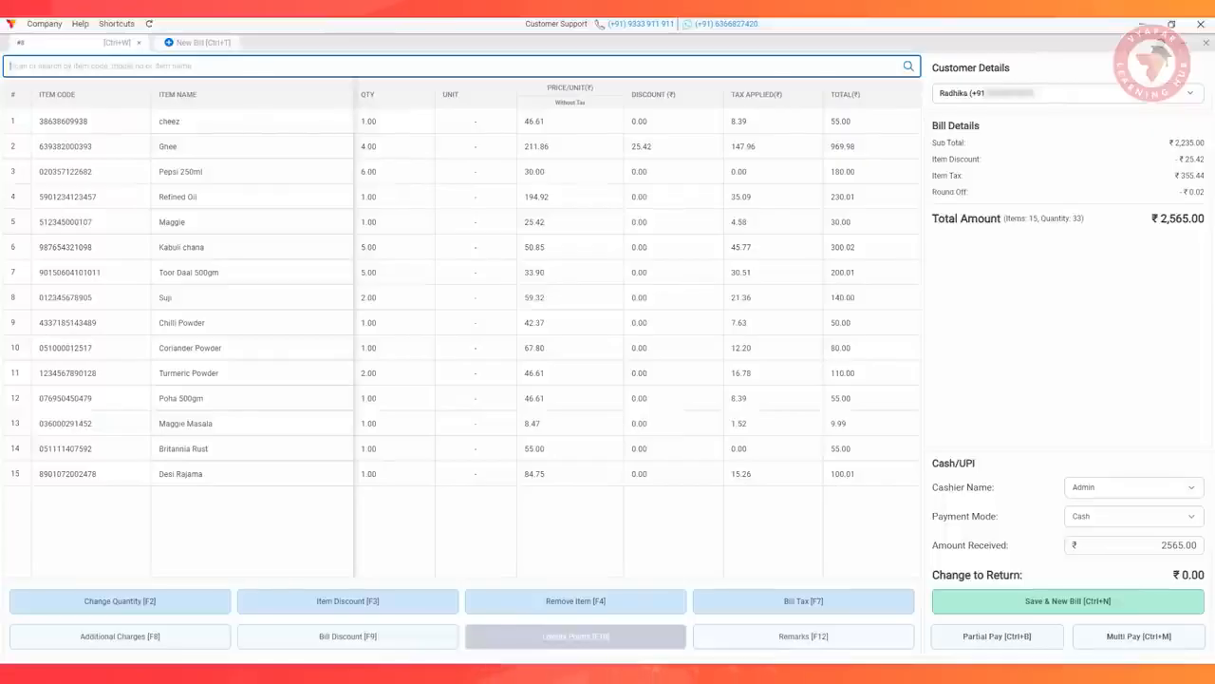
Enter 1000 in cash as part of a multi-mode payment for the bill, and close it without saving
{"action": "key", "text": "ctrl+m"}
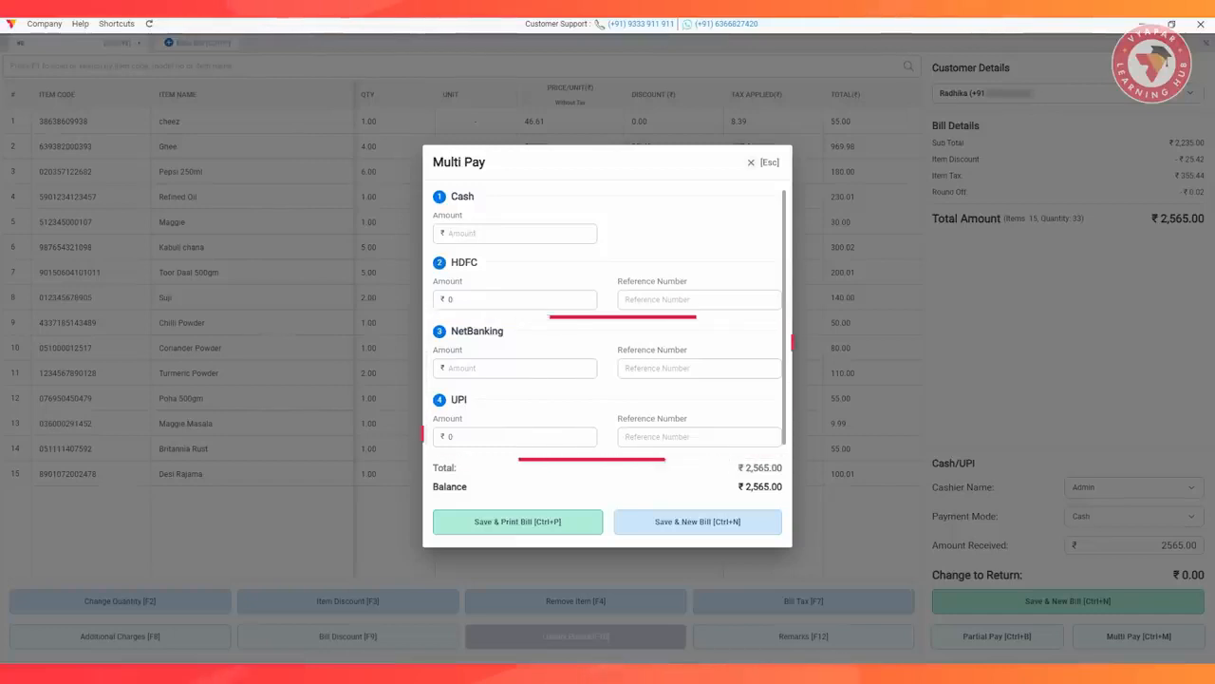
{"action": "left_click", "coordinate": [515, 234]}
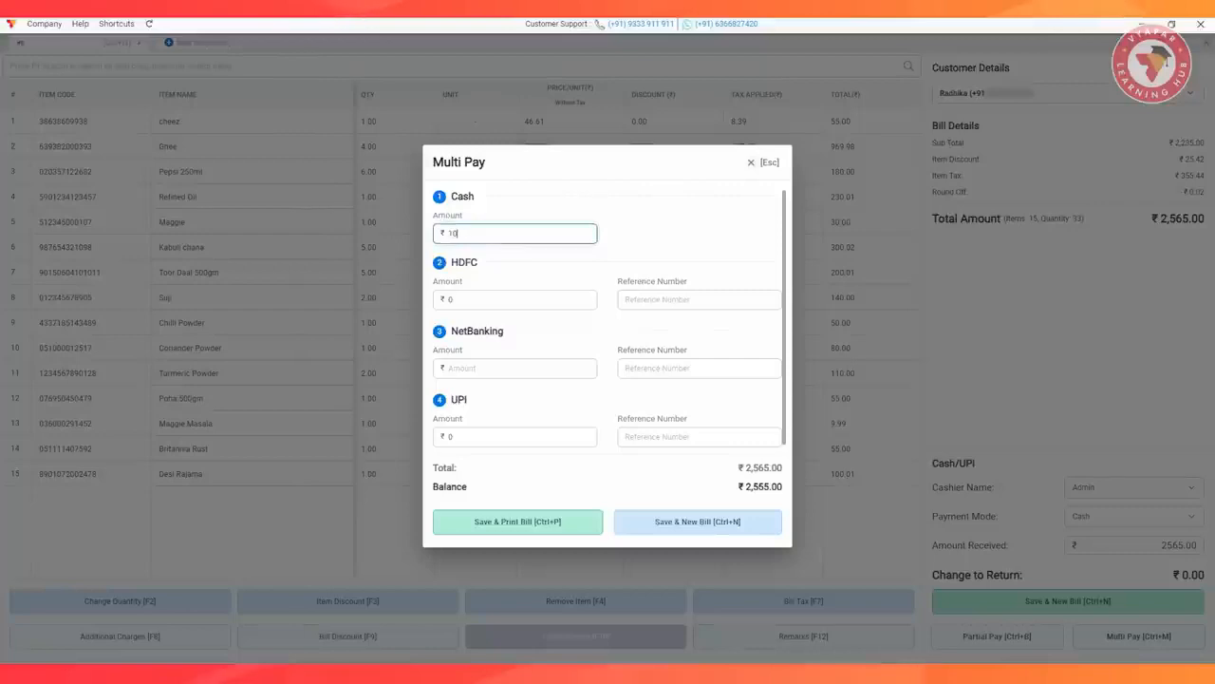
{"action": "key", "text": "Tab"}
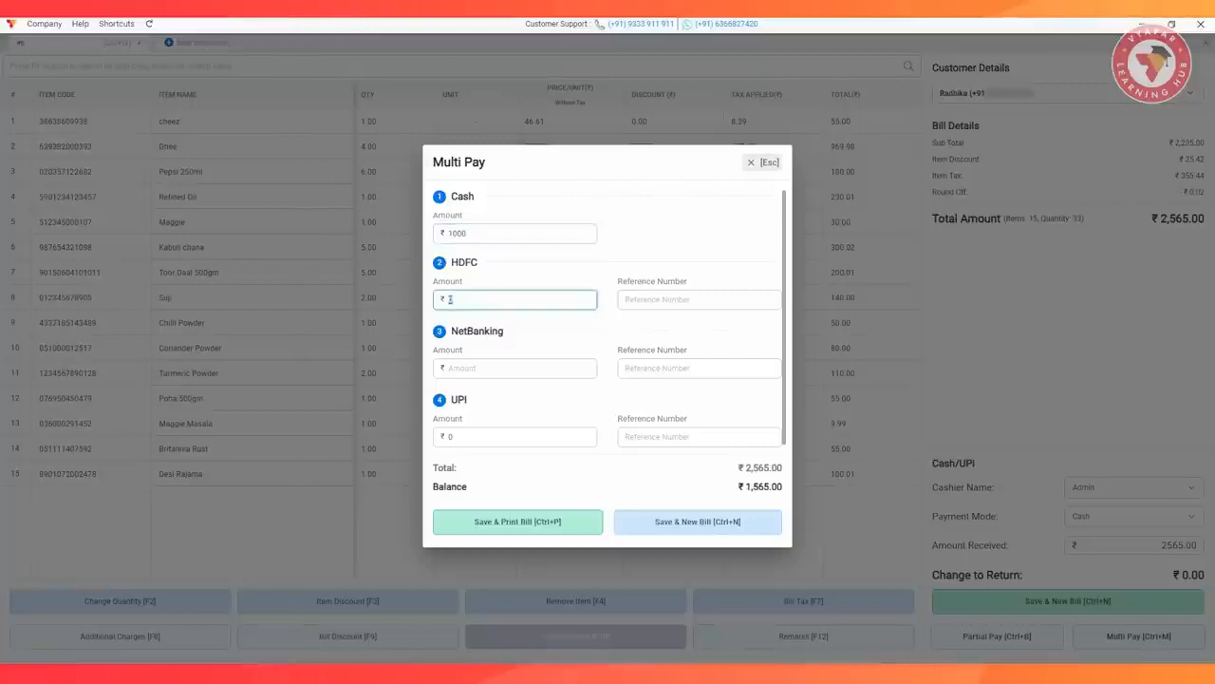
{"action": "key", "text": "Escape"}
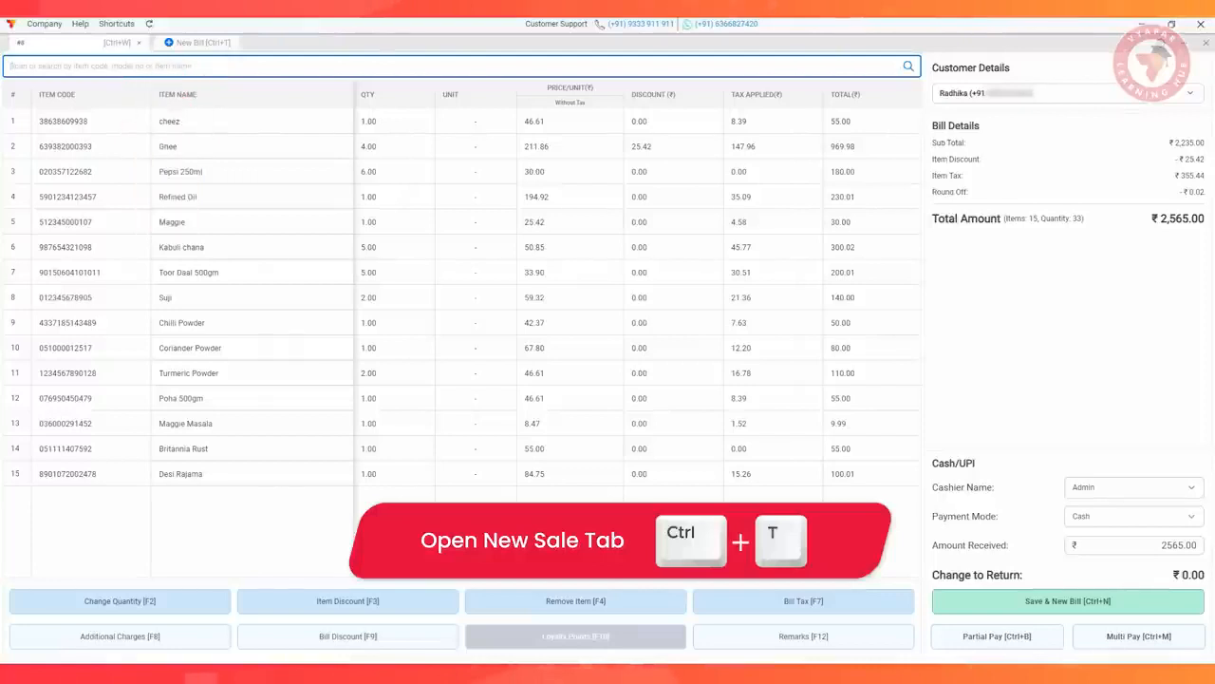
Open a new bill alongside the current one, and review the billing settings from the first bill
{"action": "key", "text": "ctrl+t"}
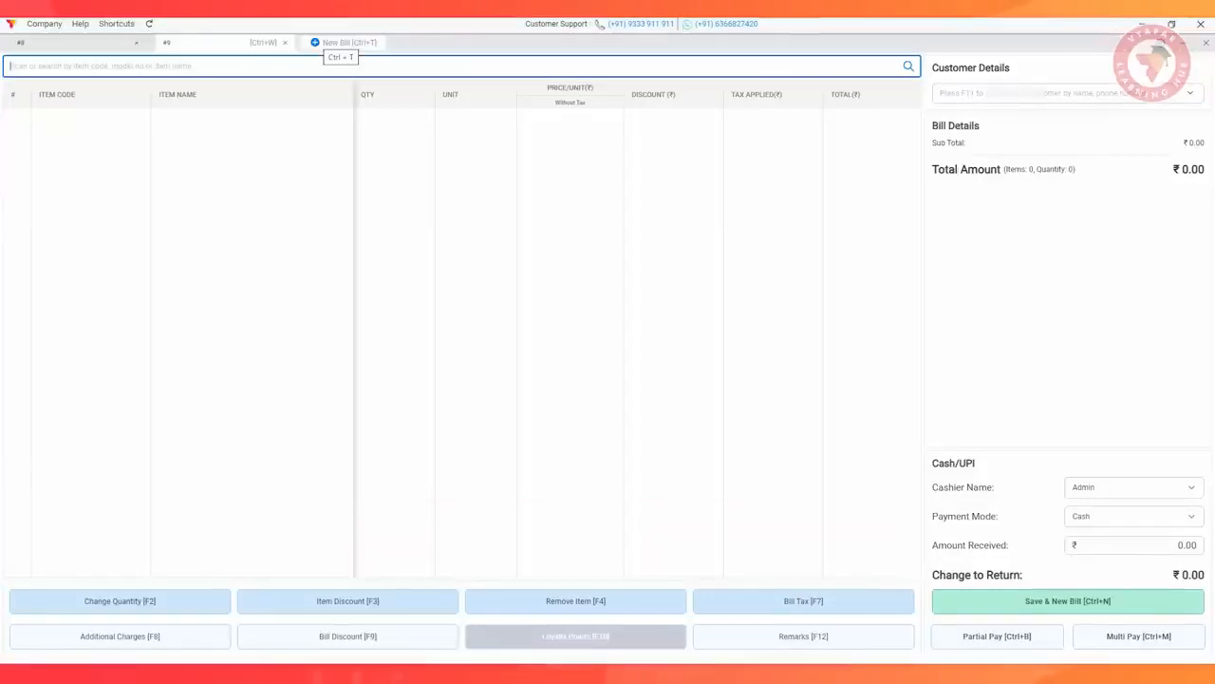
{"action": "left_click", "coordinate": [78, 43]}
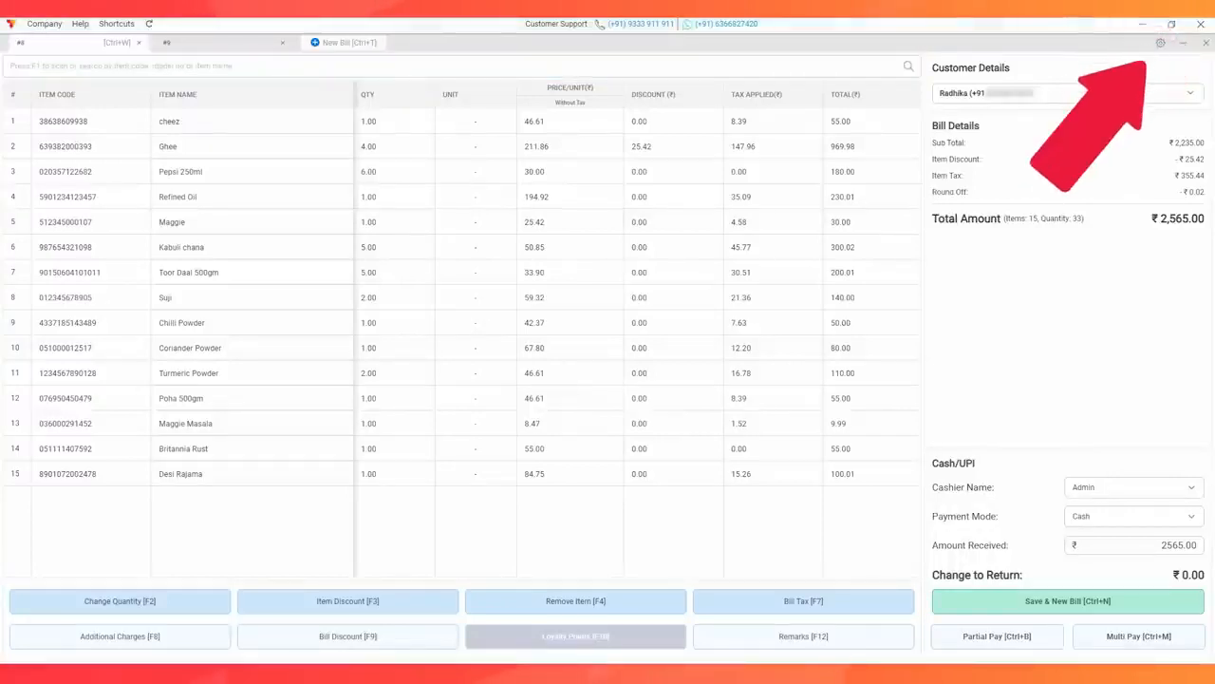
{"action": "left_click", "coordinate": [1161, 42]}
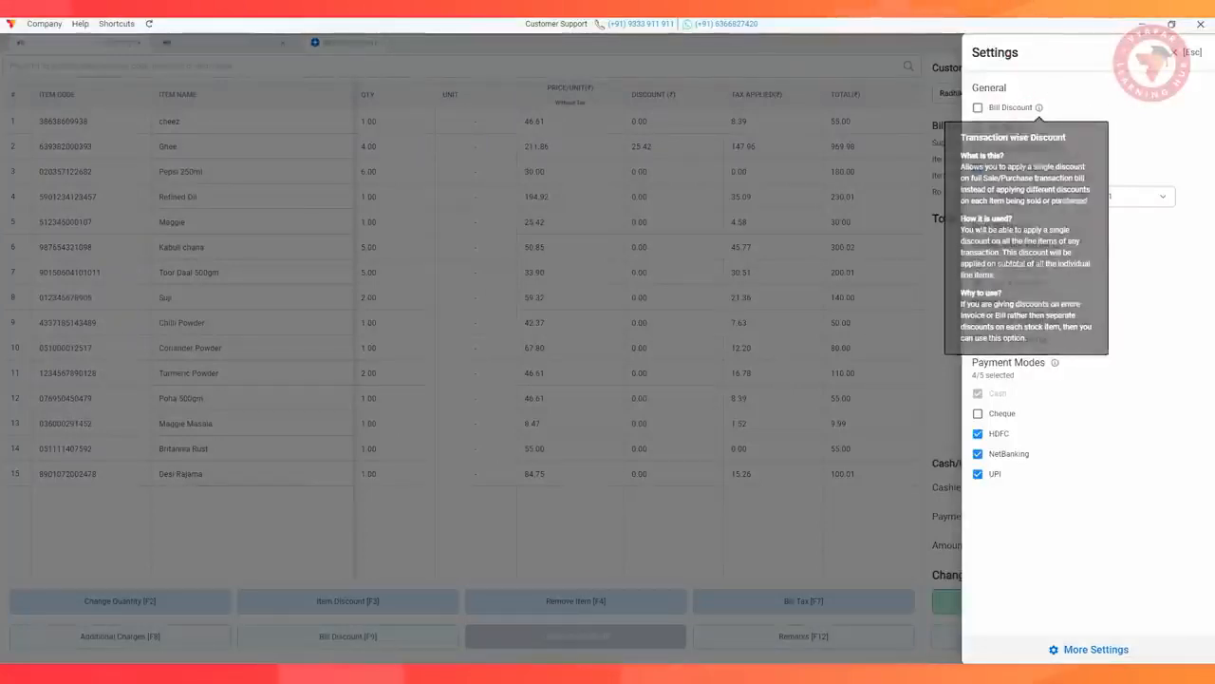
{"action": "key", "text": "Escape"}
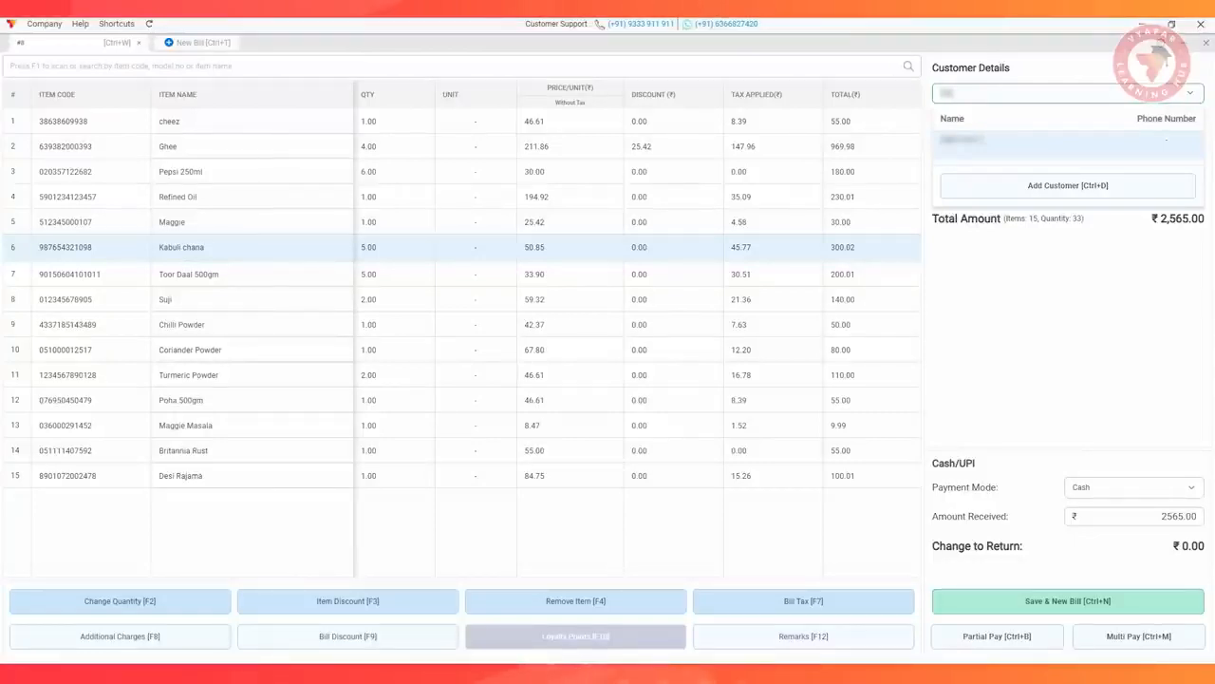
Minimise the PoS billing screen and view the user roles in Sync & Share
{"action": "key", "text": "alt+z"}
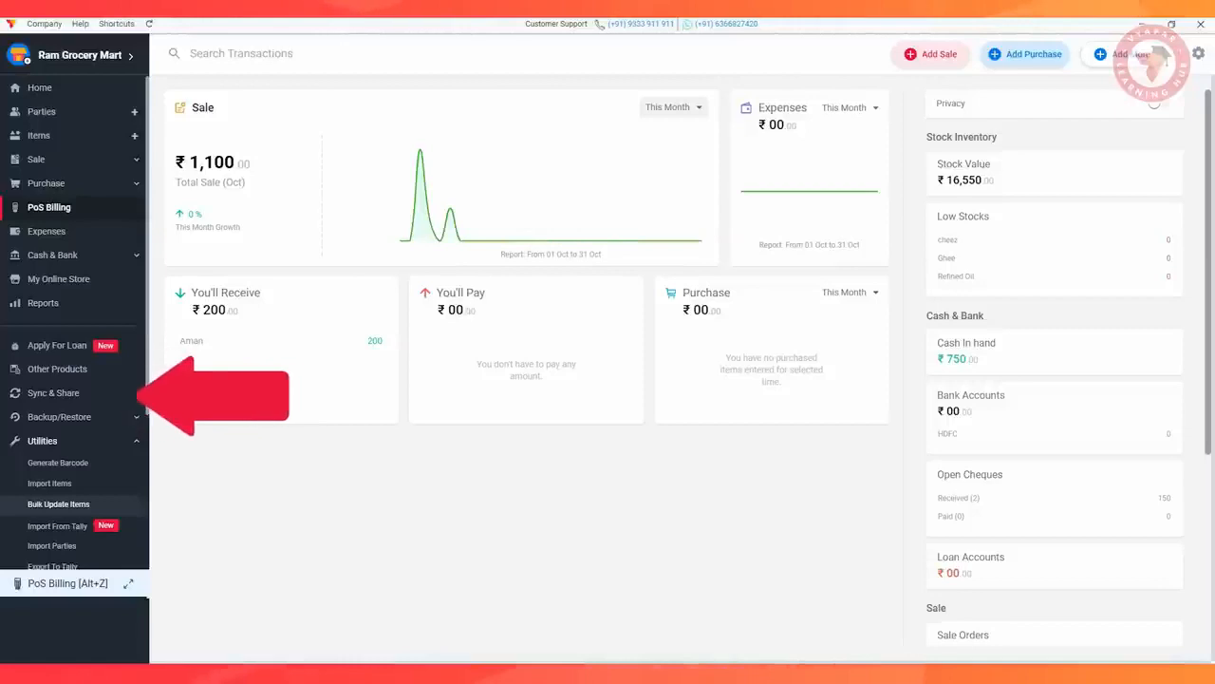
{"action": "left_click", "coordinate": [53, 393]}
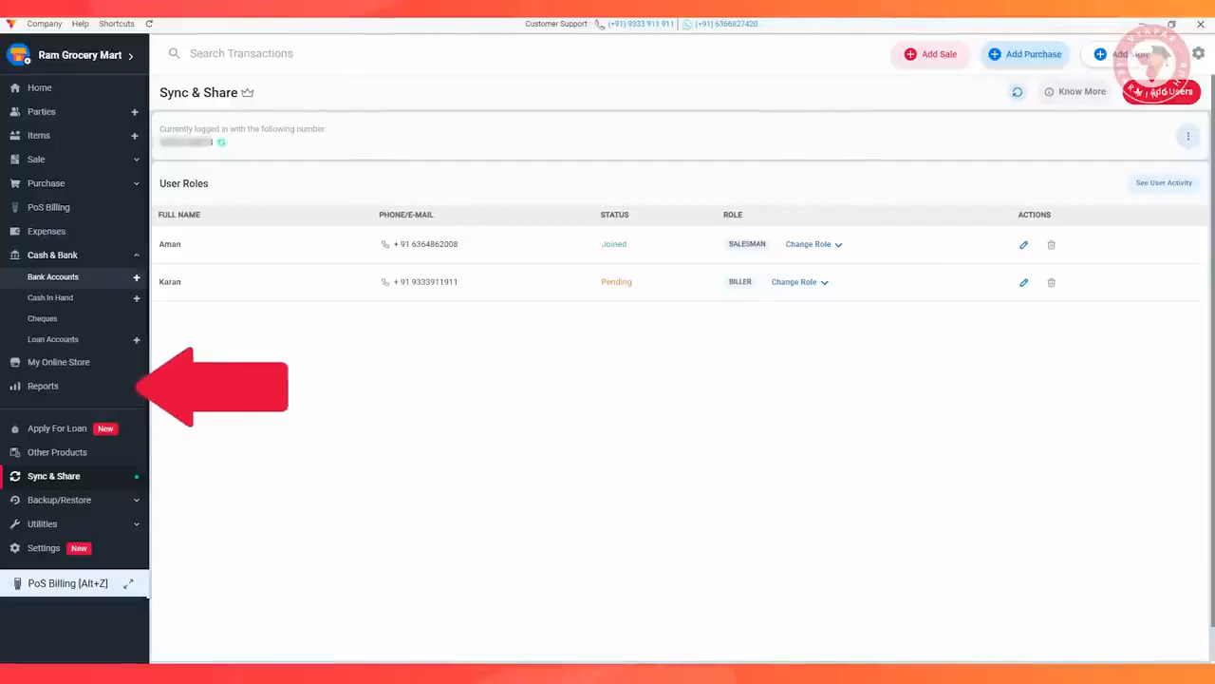
Show the Sale report starting from 02/10/2023 and filter its transaction type to PoS Sale
{"action": "left_click", "coordinate": [44, 386]}
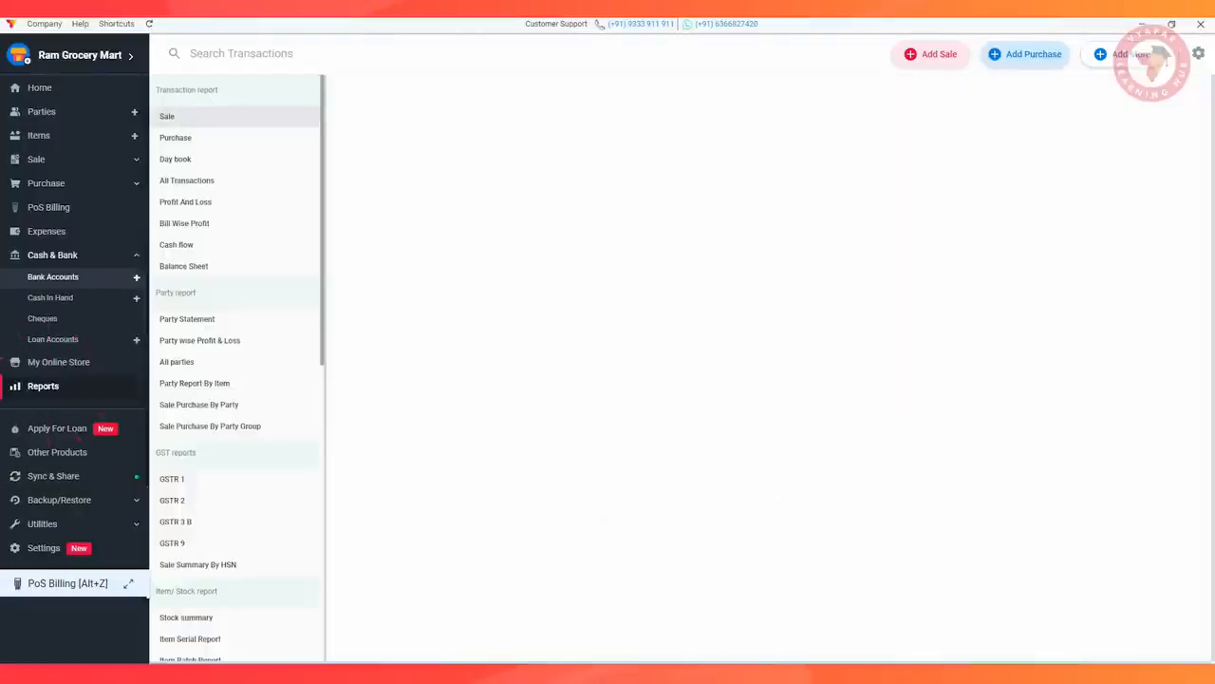
{"action": "left_click", "coordinate": [175, 117]}
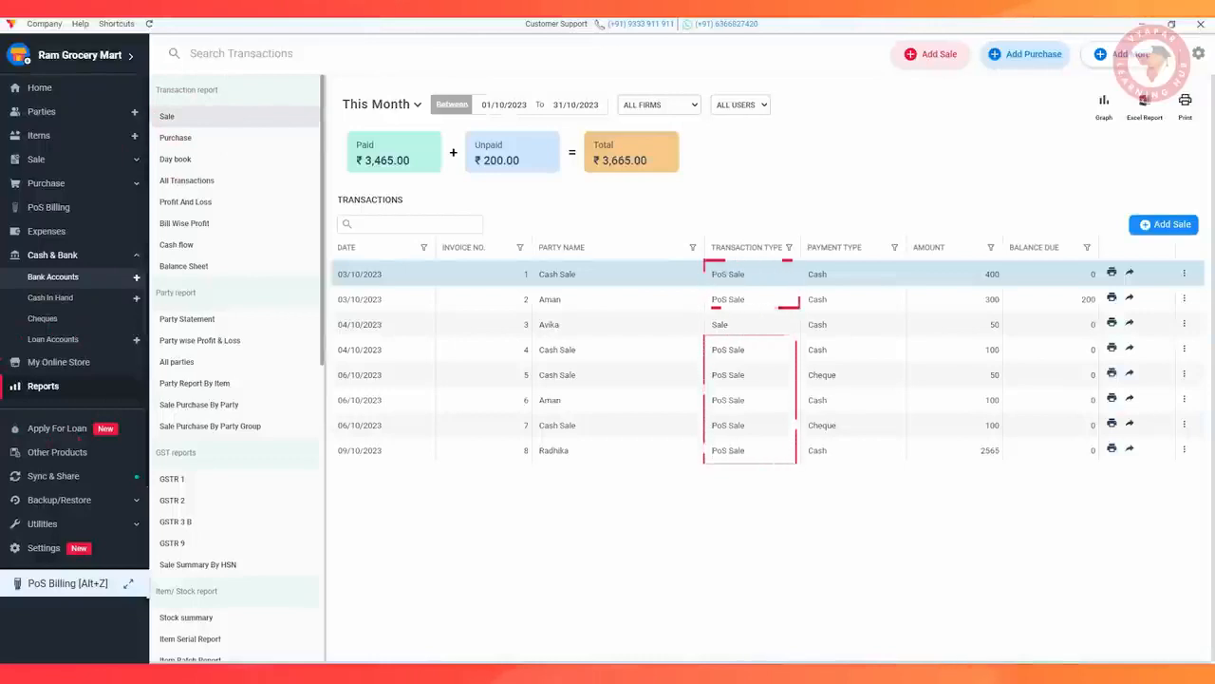
{"action": "left_click", "coordinate": [518, 104]}
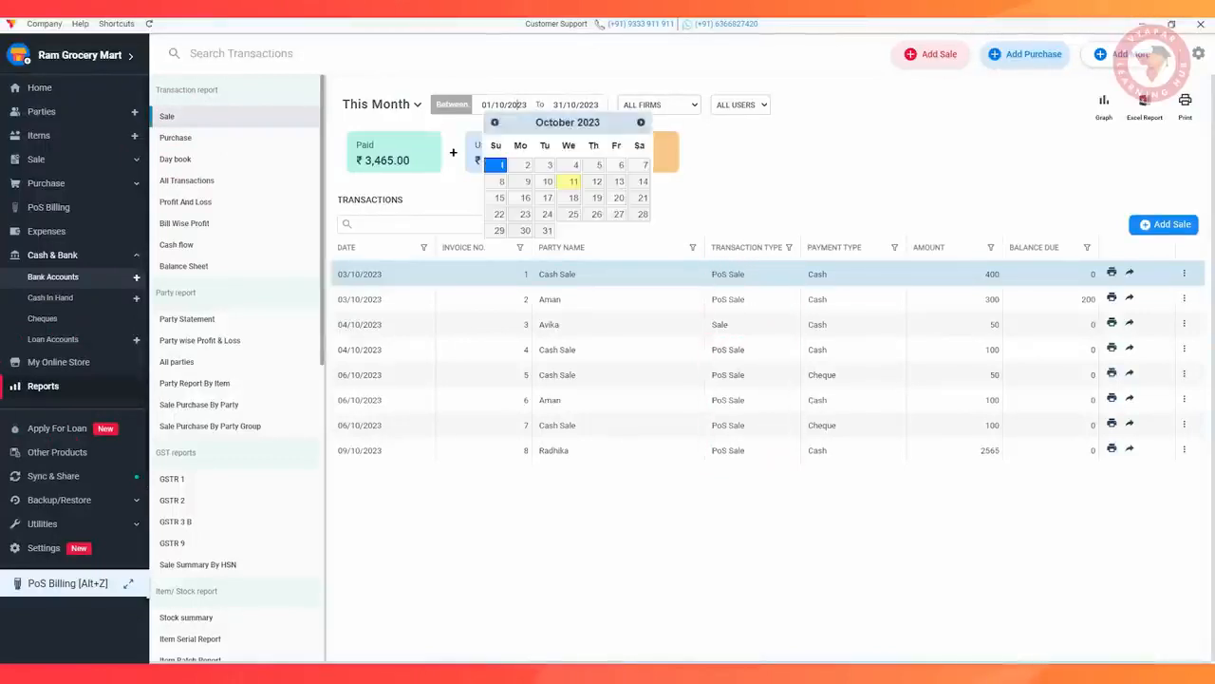
{"action": "left_click", "coordinate": [521, 165]}
{"action": "left_click", "coordinate": [789, 248]}
{"action": "left_click", "coordinate": [803, 331]}
{"action": "left_click", "coordinate": [868, 369]}
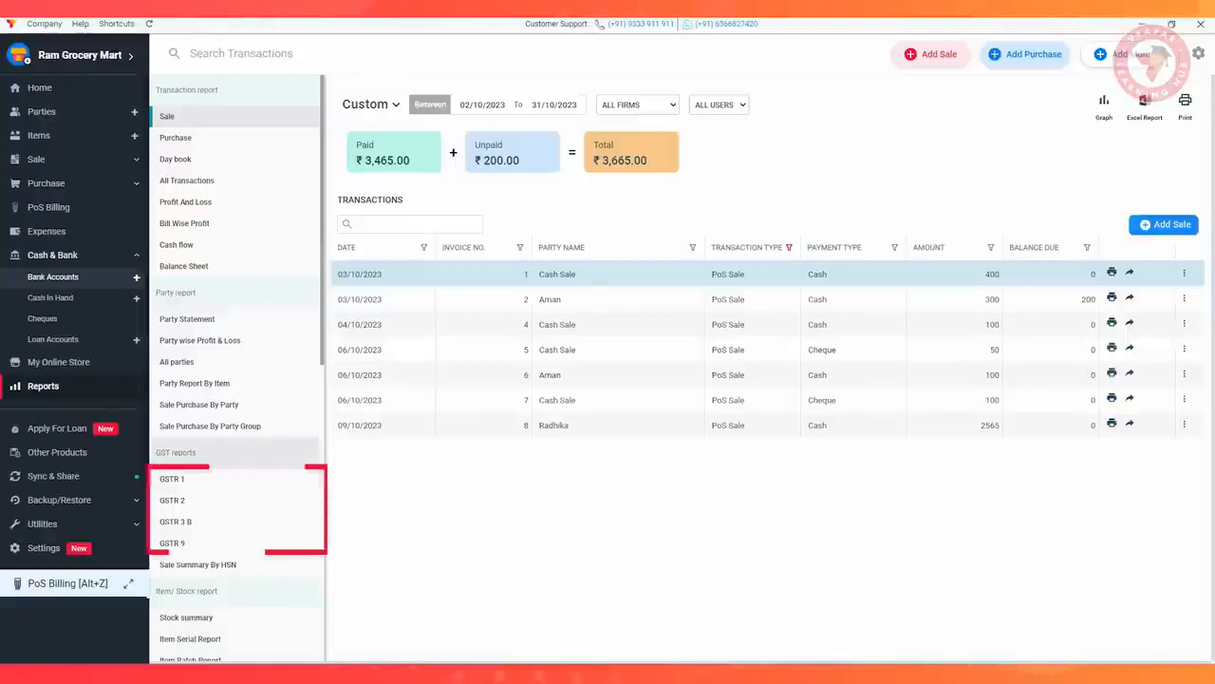
View the GSTR 1 report, and return to the Sale report
{"action": "left_click", "coordinate": [171, 479]}
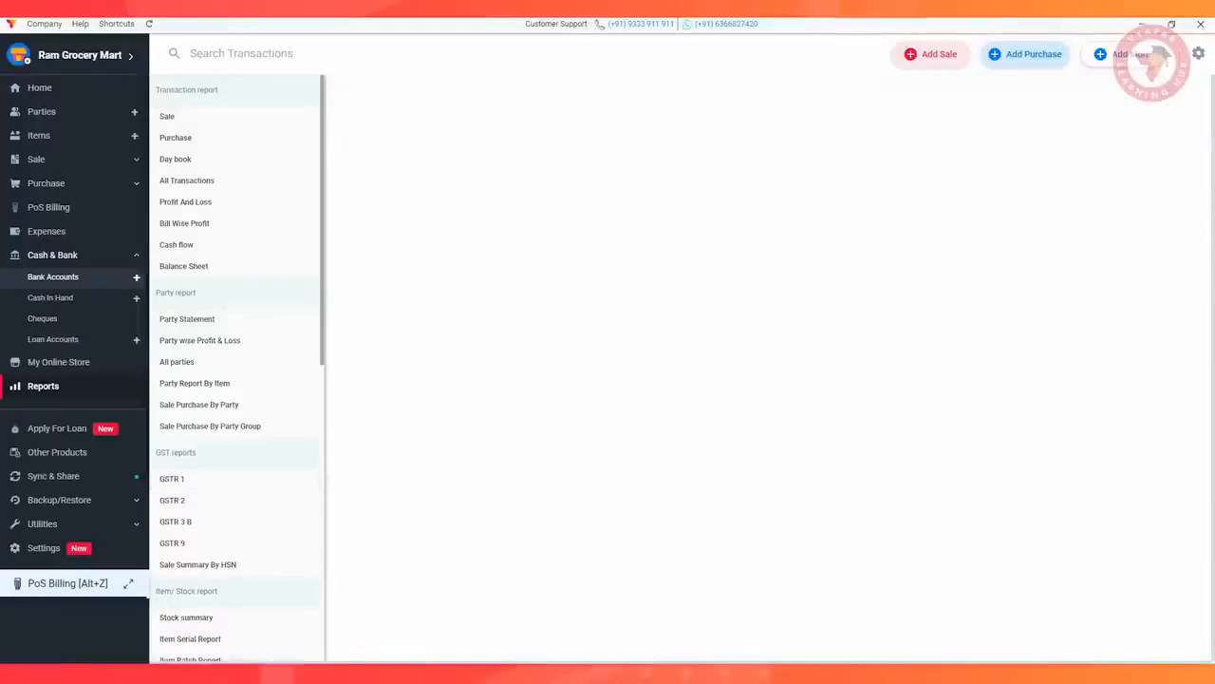
{"action": "left_click", "coordinate": [167, 116]}
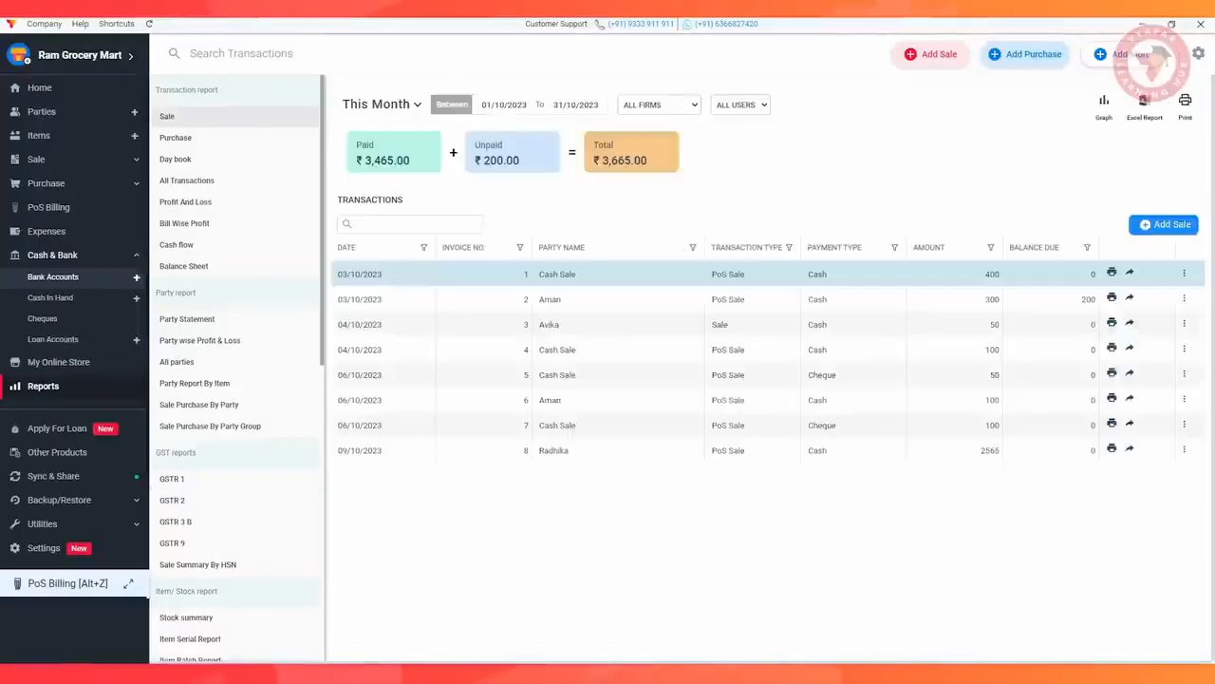